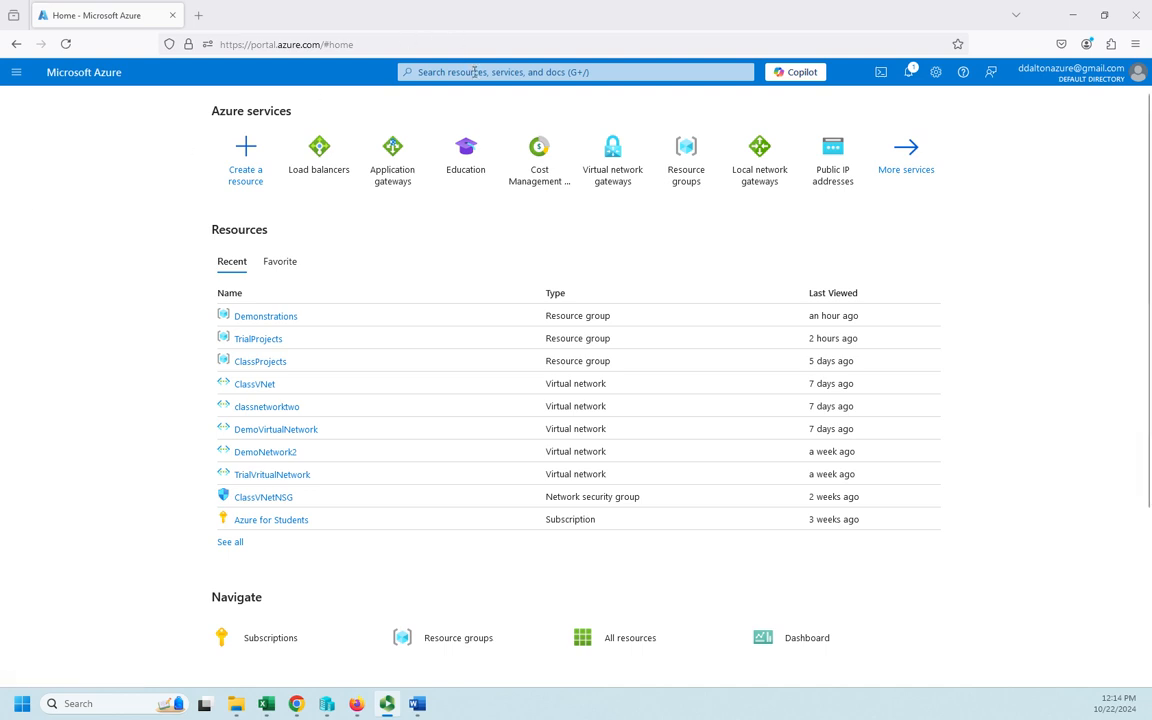
- Find the Application gateways service and start creating a new application gateway
left_click(428, 72)
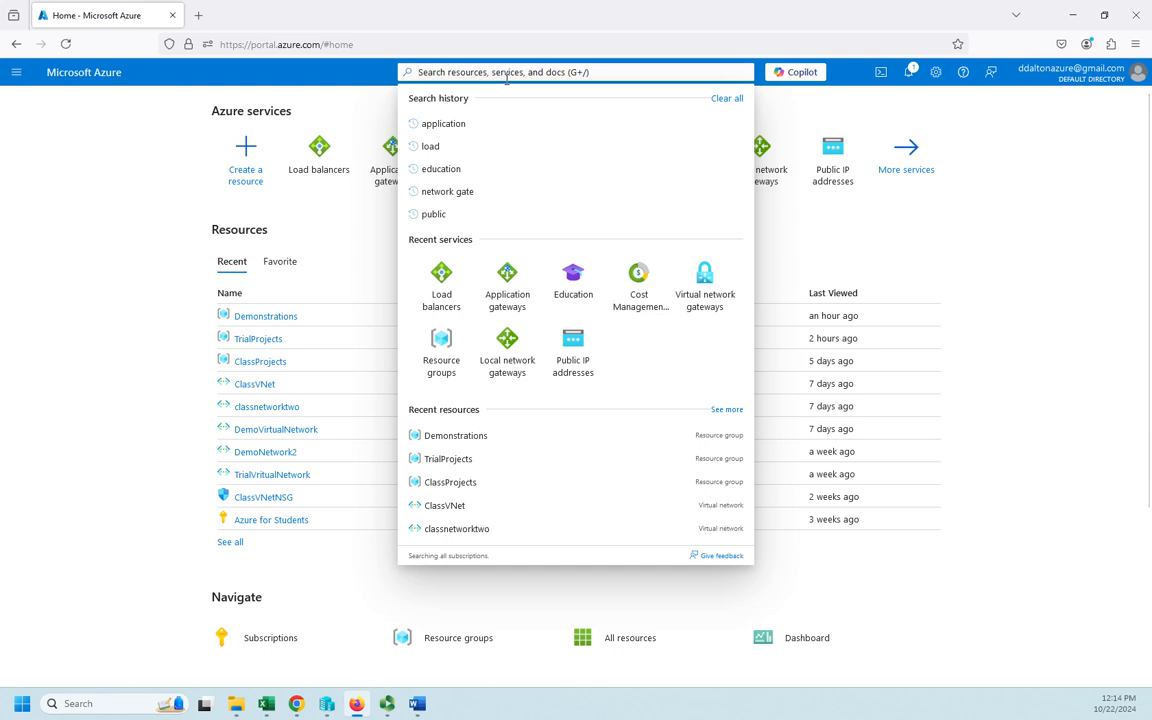
type("appli")
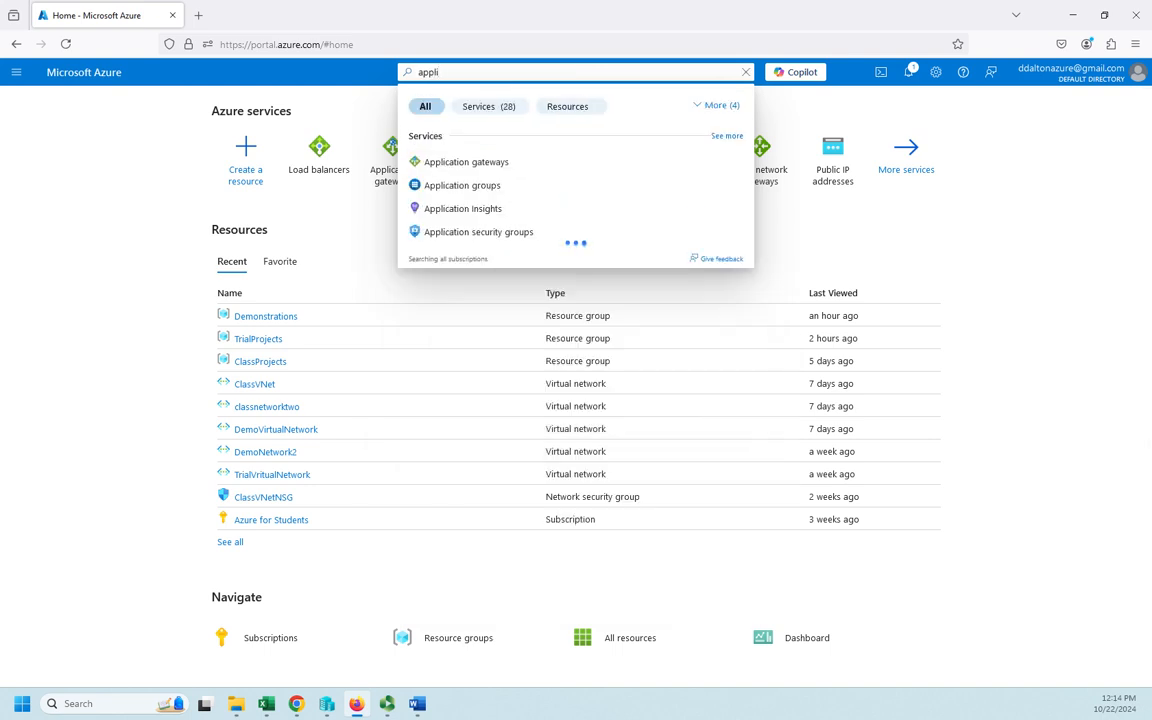
left_click(452, 162)
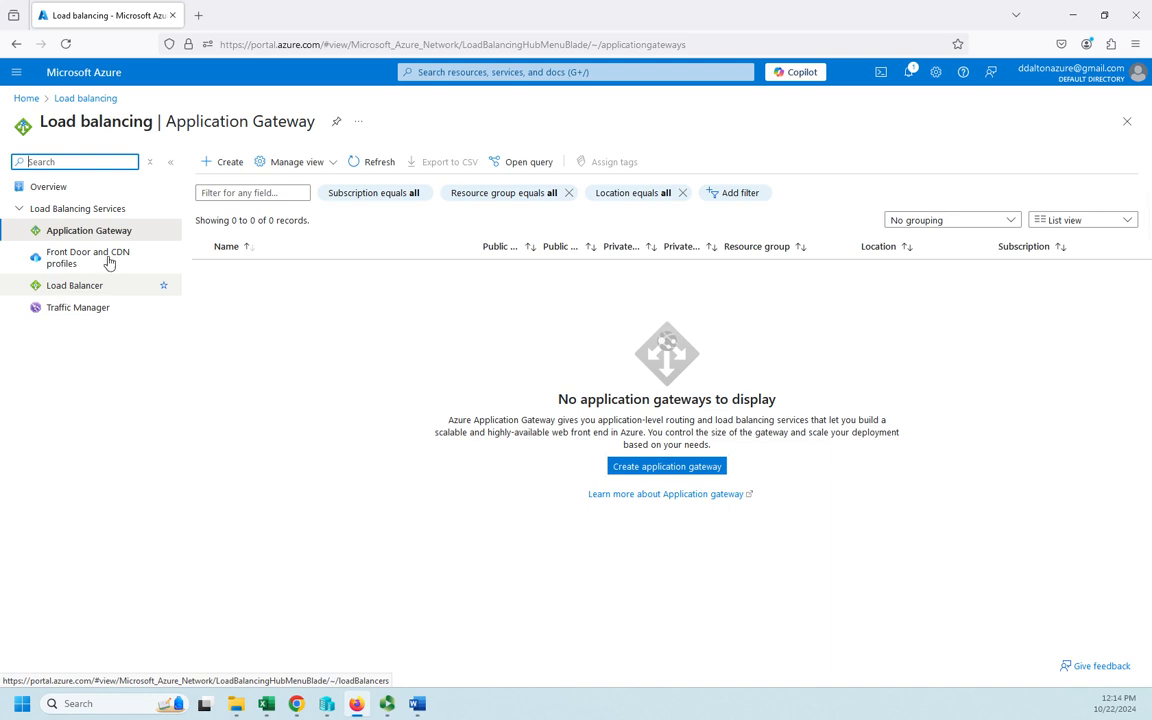
left_click(86, 234)
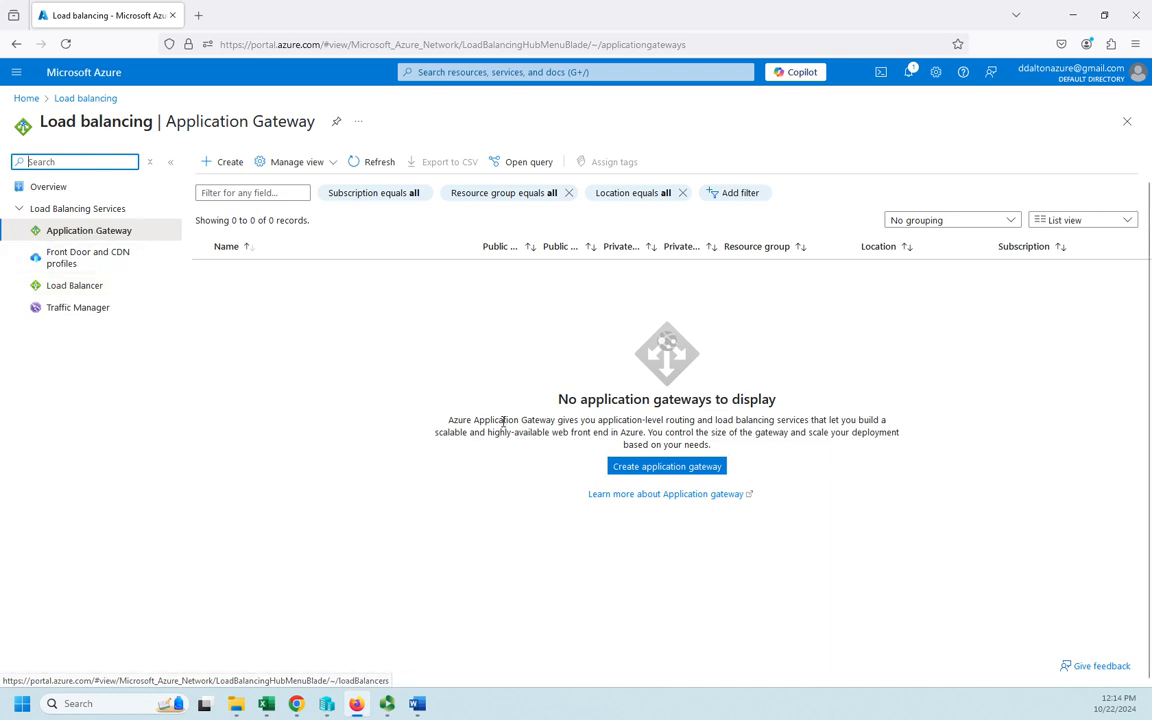
left_click(672, 472)
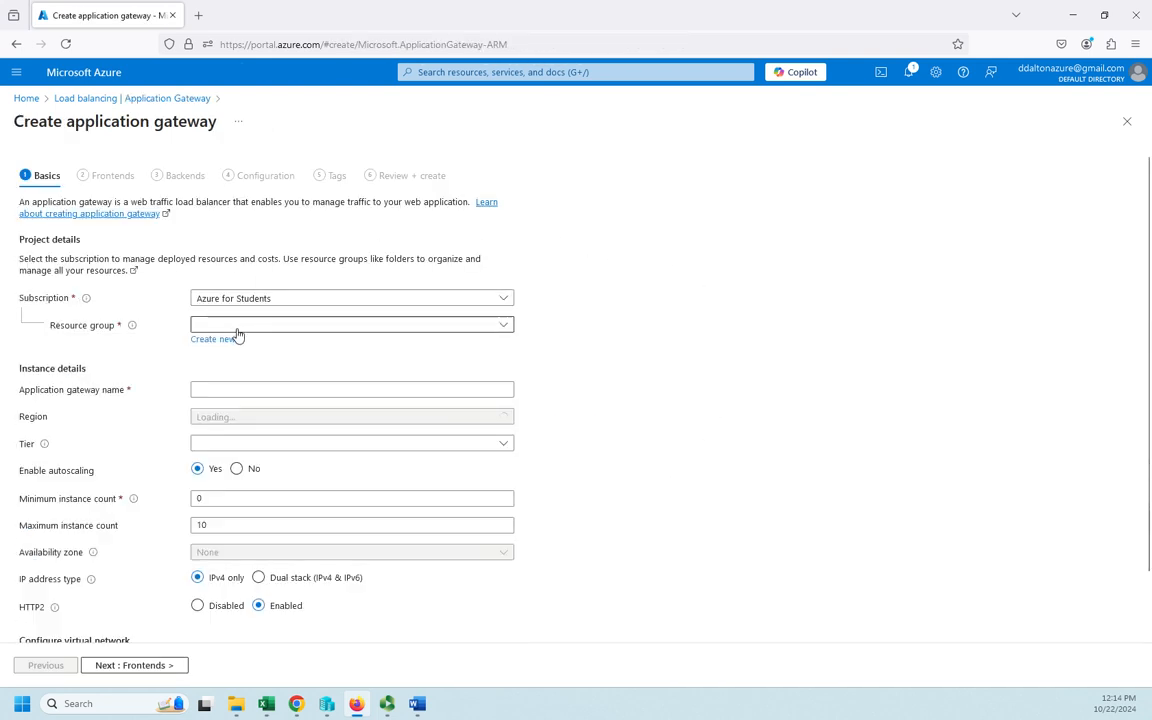
- Assign the gateway to the Demonstrations resource group and name it DemoAppGateway
left_click(267, 330)
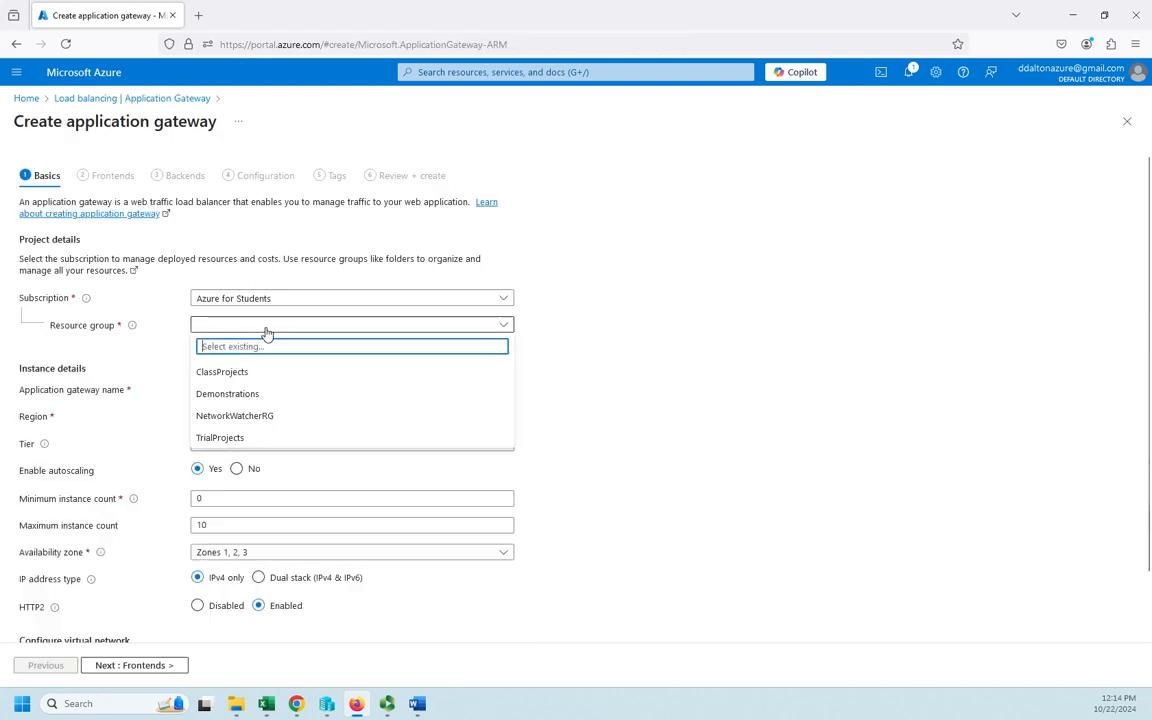
left_click(230, 391)
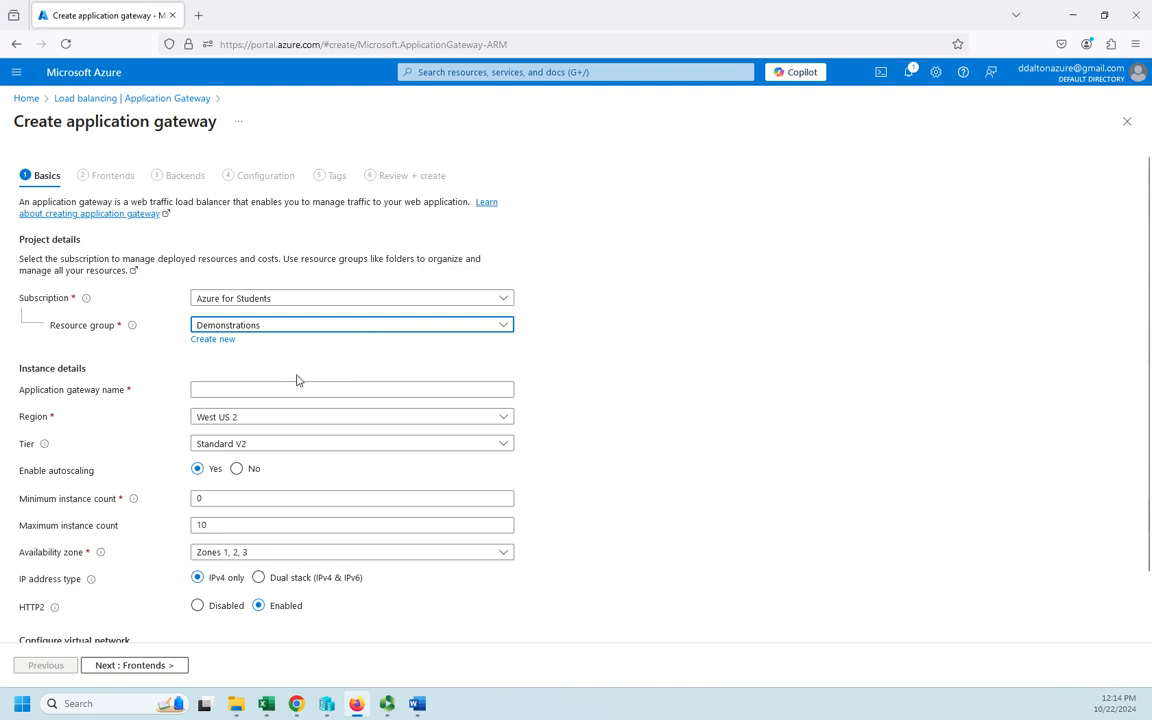
left_click(275, 391)
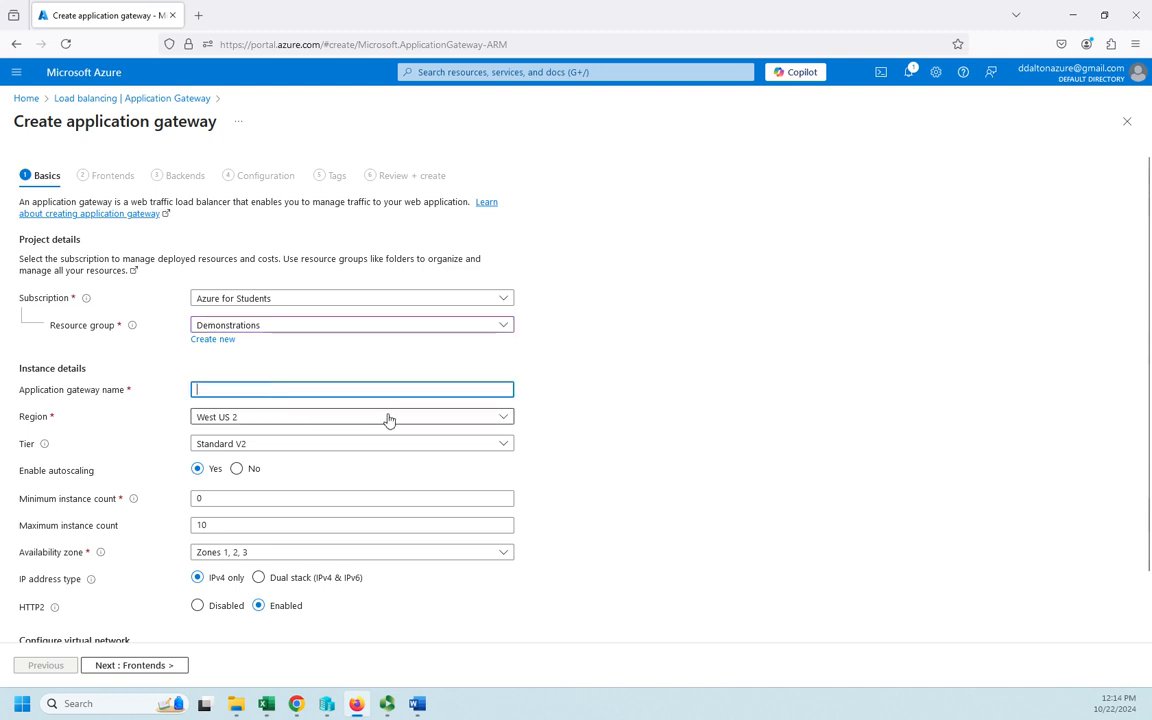
type("Demop")
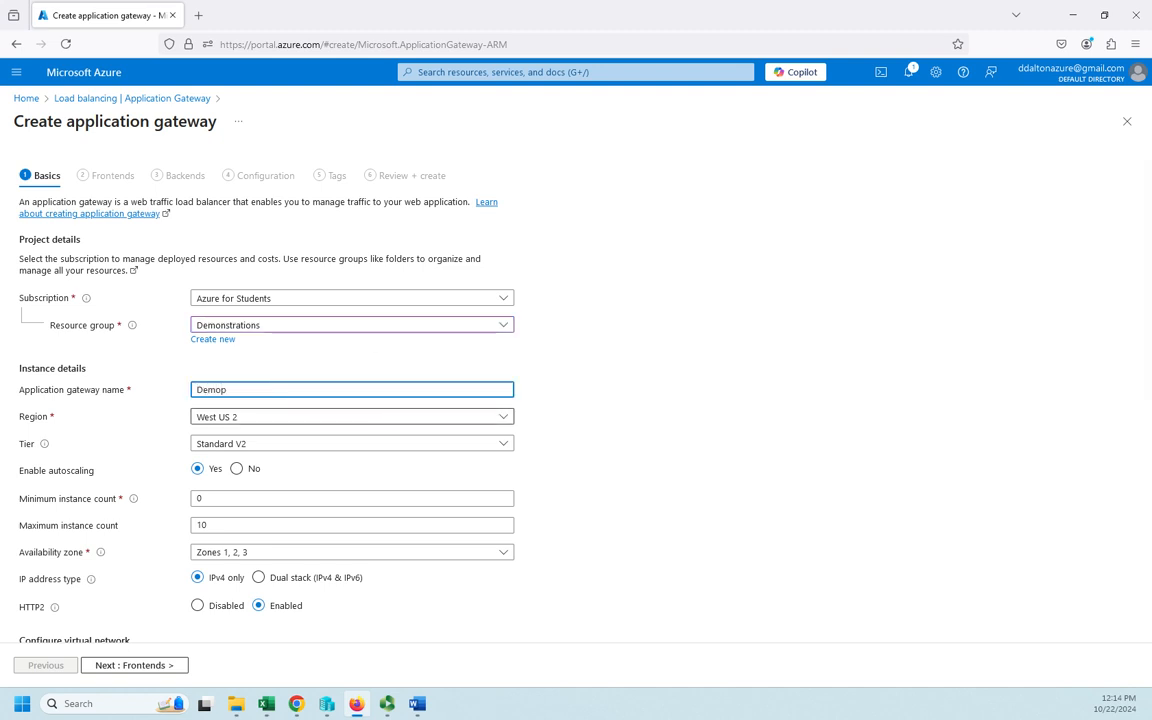
key("BackSpace")
type("AppGateway")
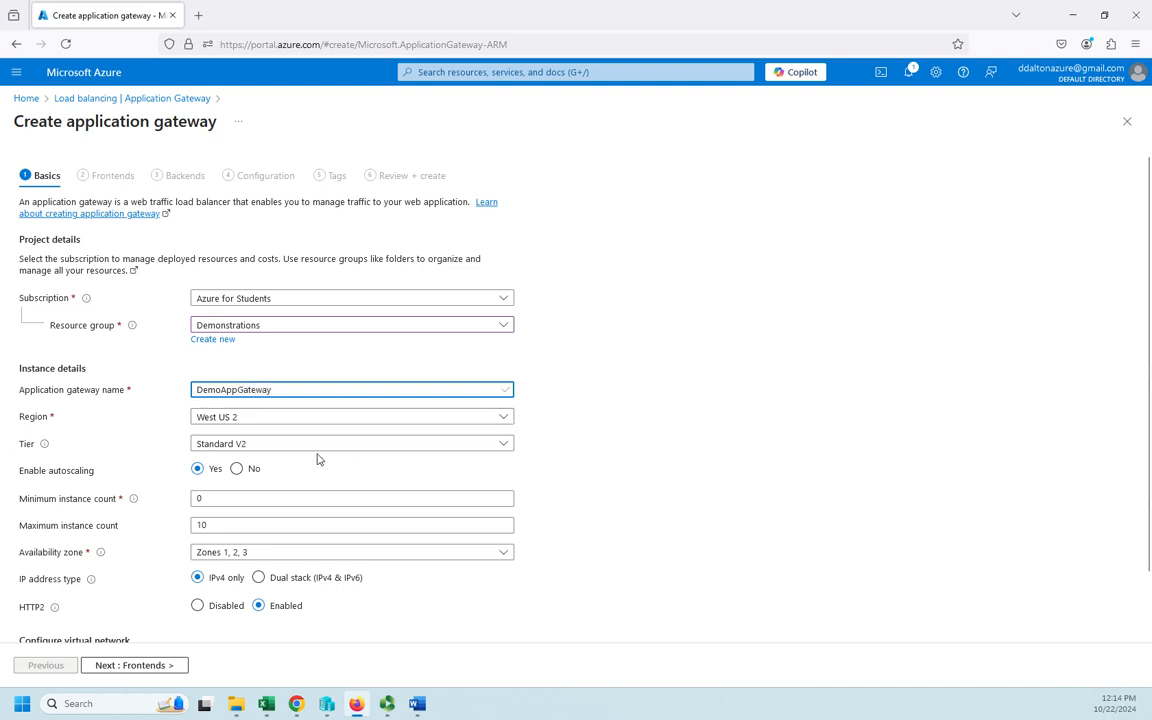
- Examine the tier description, the available tiers, and the instance settings with autoscaling off and on
mouse_move(45, 447)
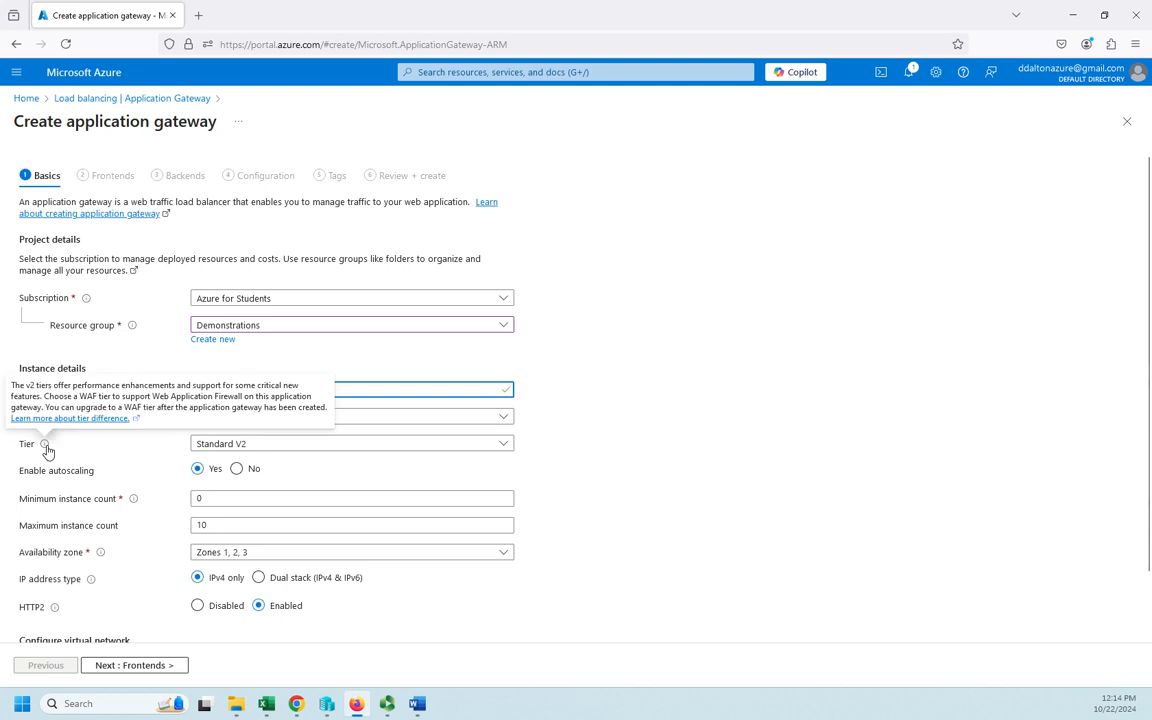
left_click(396, 450)
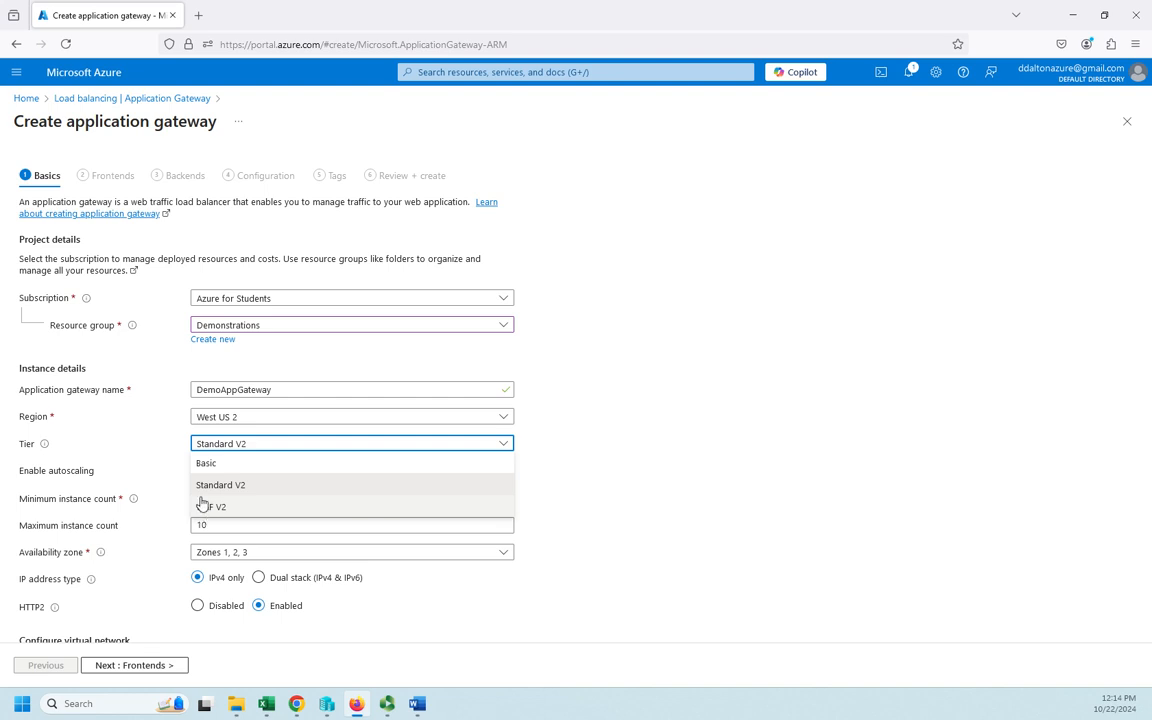
left_click(128, 437)
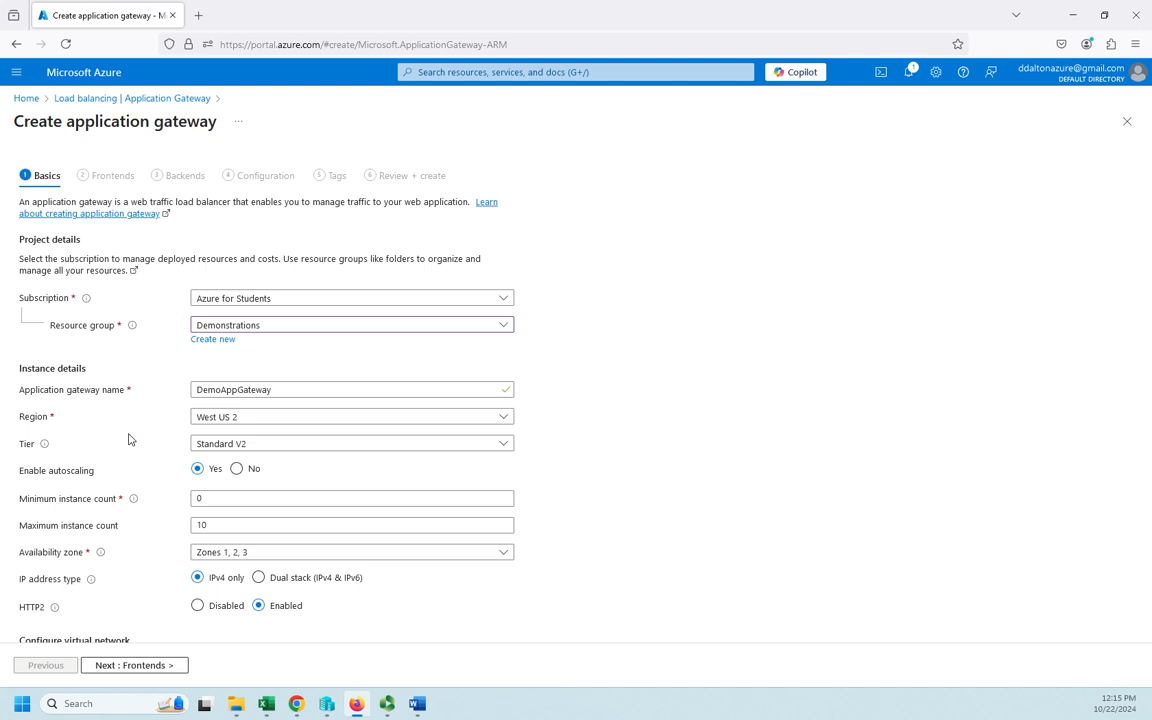
left_click(283, 446)
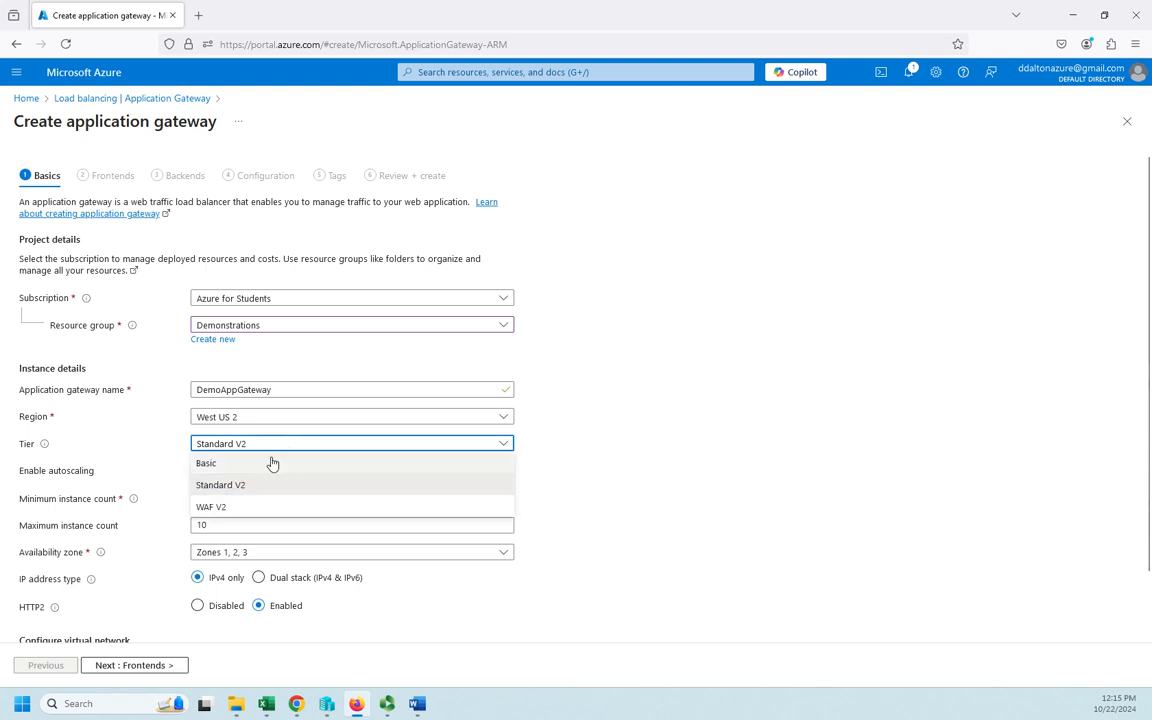
left_click(137, 441)
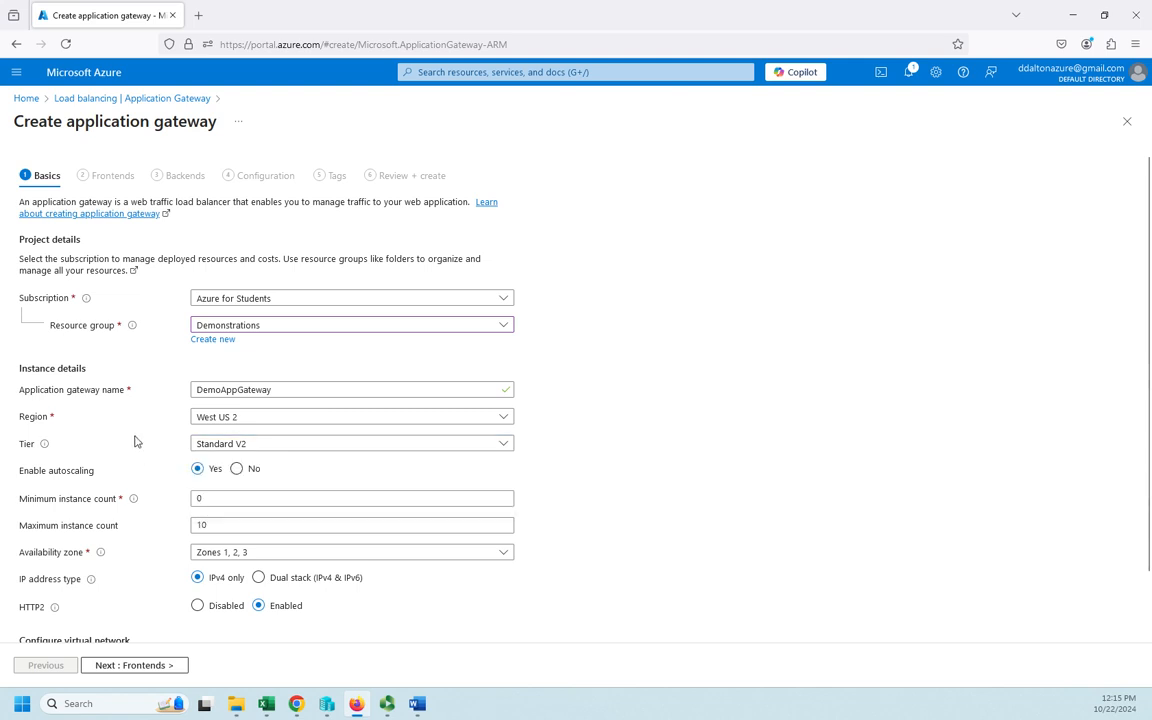
mouse_move(44, 448)
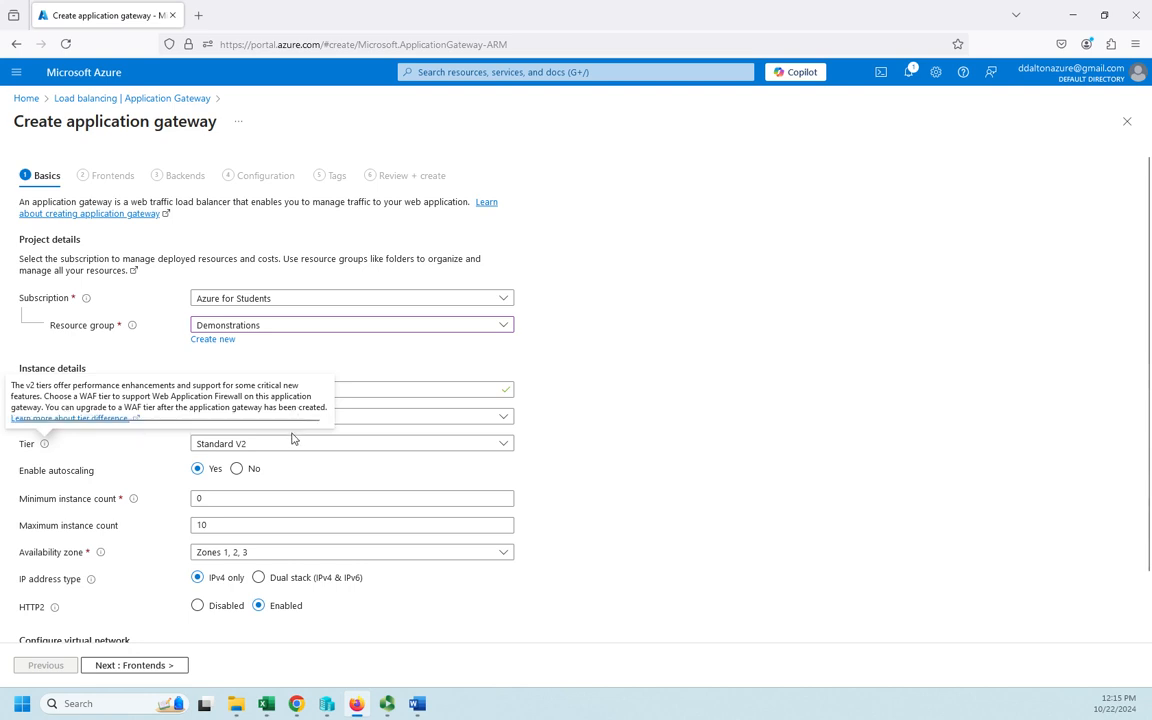
left_click(605, 448)
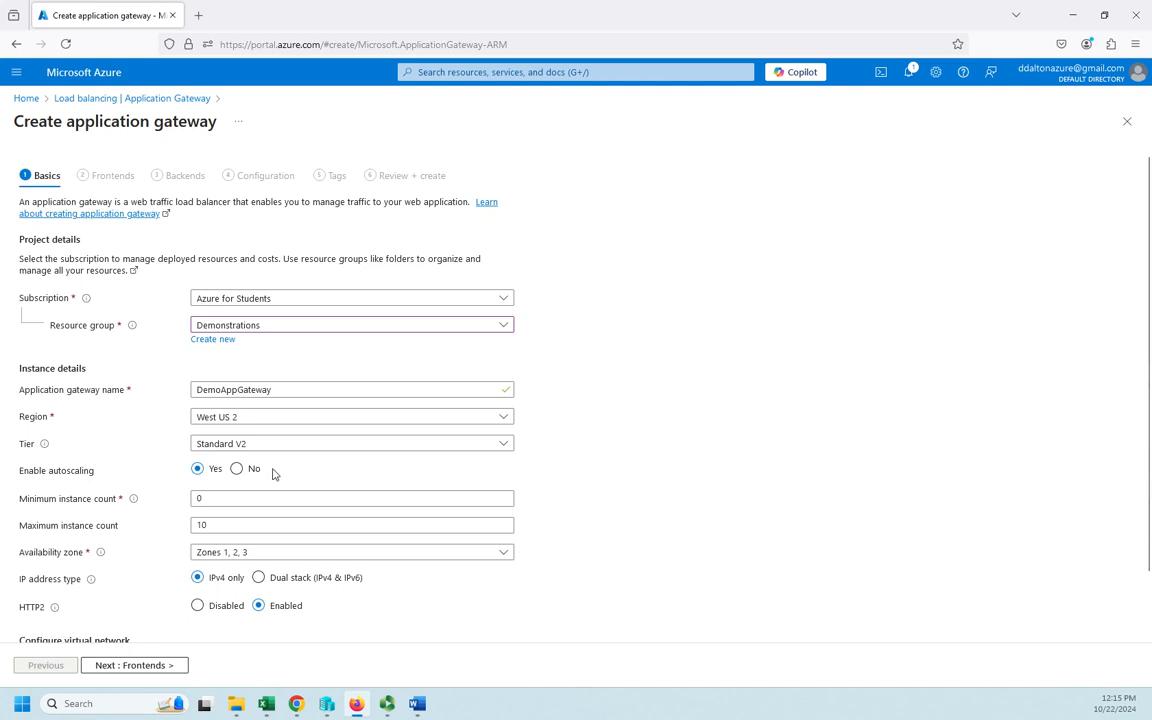
left_click(237, 470)
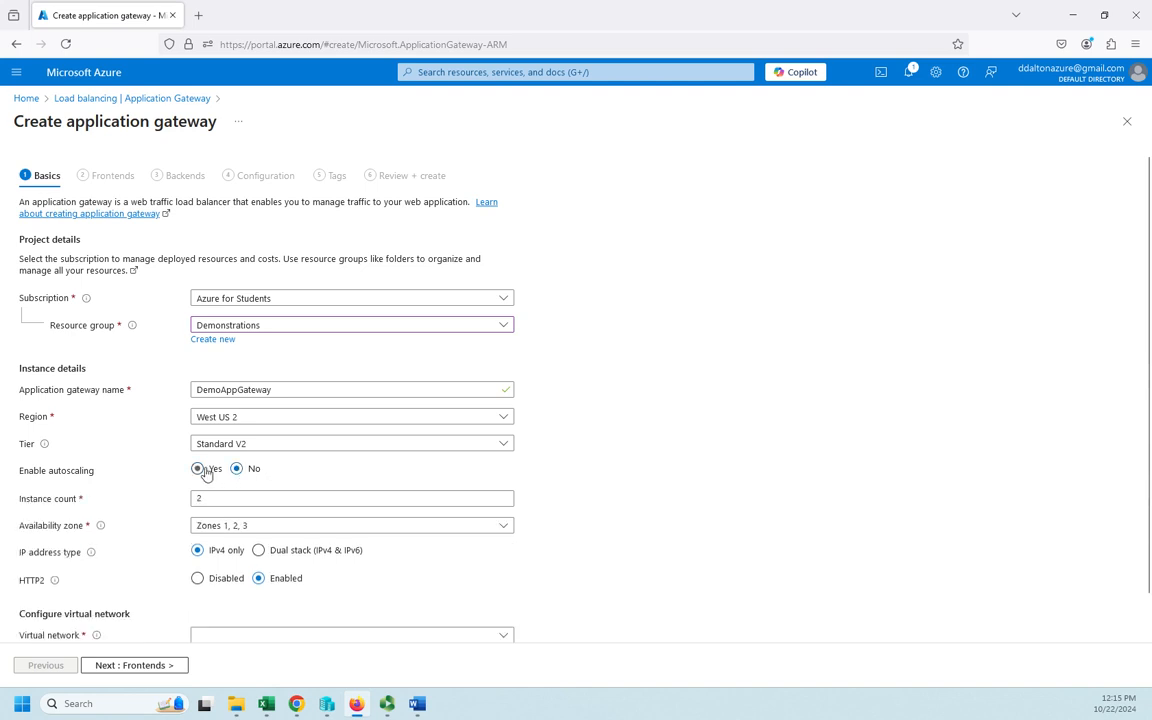
left_click(198, 469)
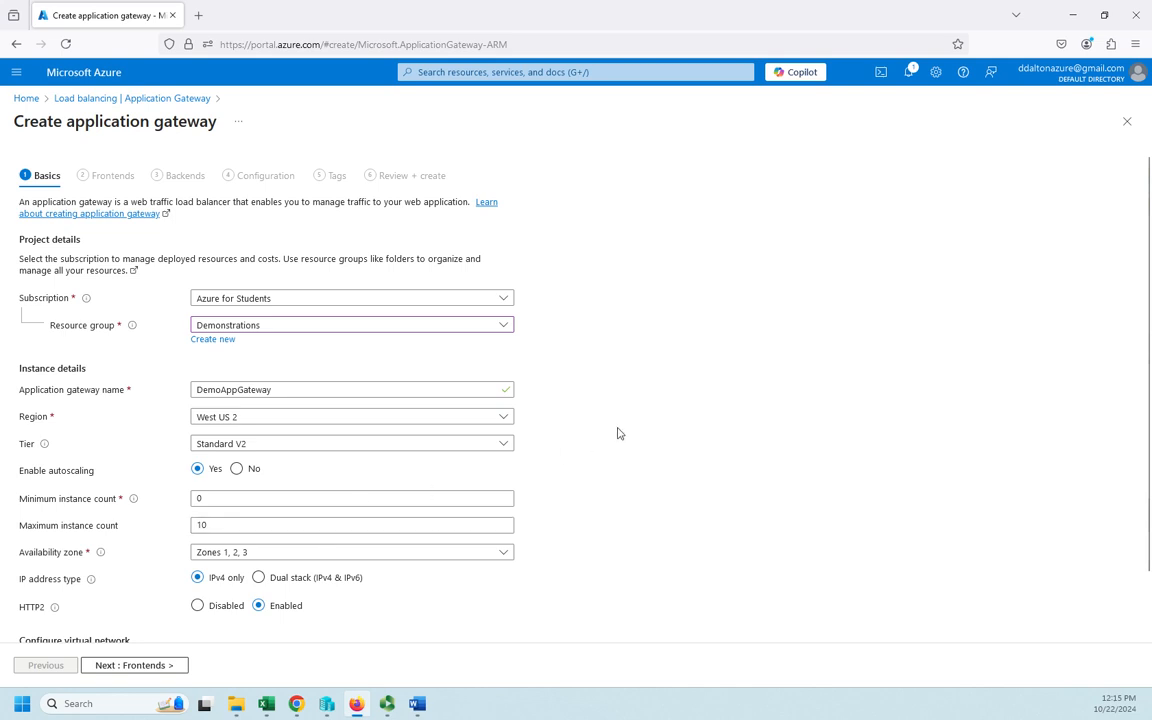
- Place the gateway in DemoVirtualNetwork, using the default subnet (172.16.0.0/24)
scroll(618, 433, "down", 2)
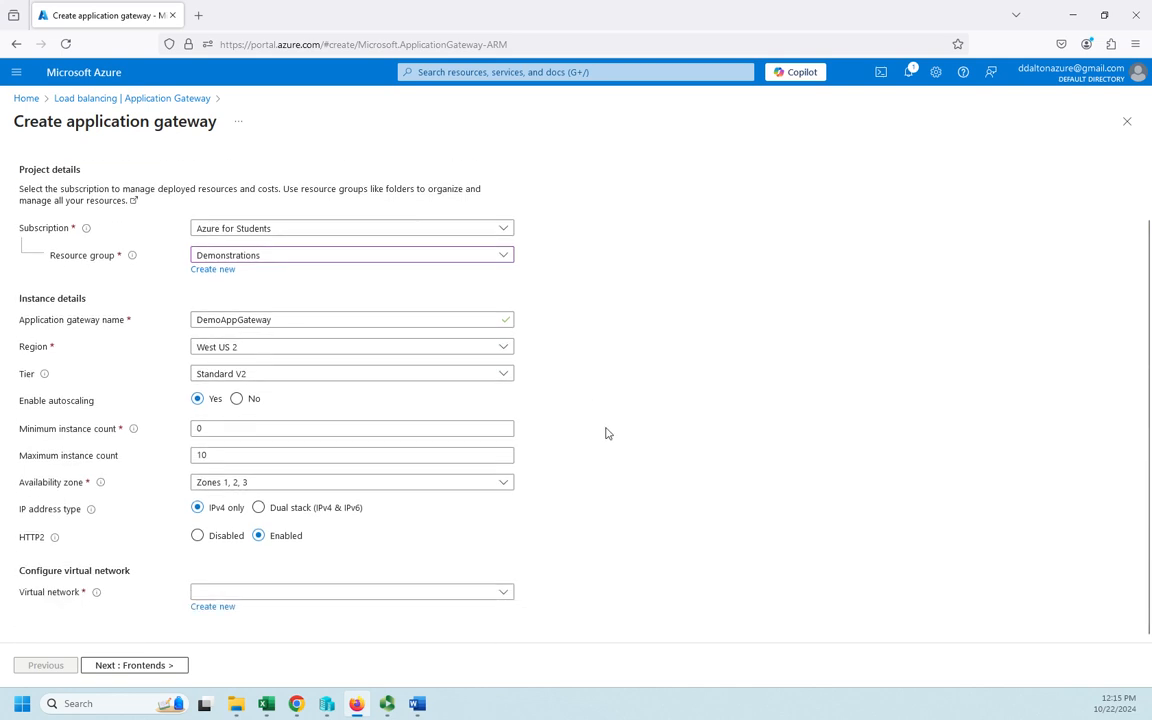
mouse_move(134, 430)
left_click(507, 594)
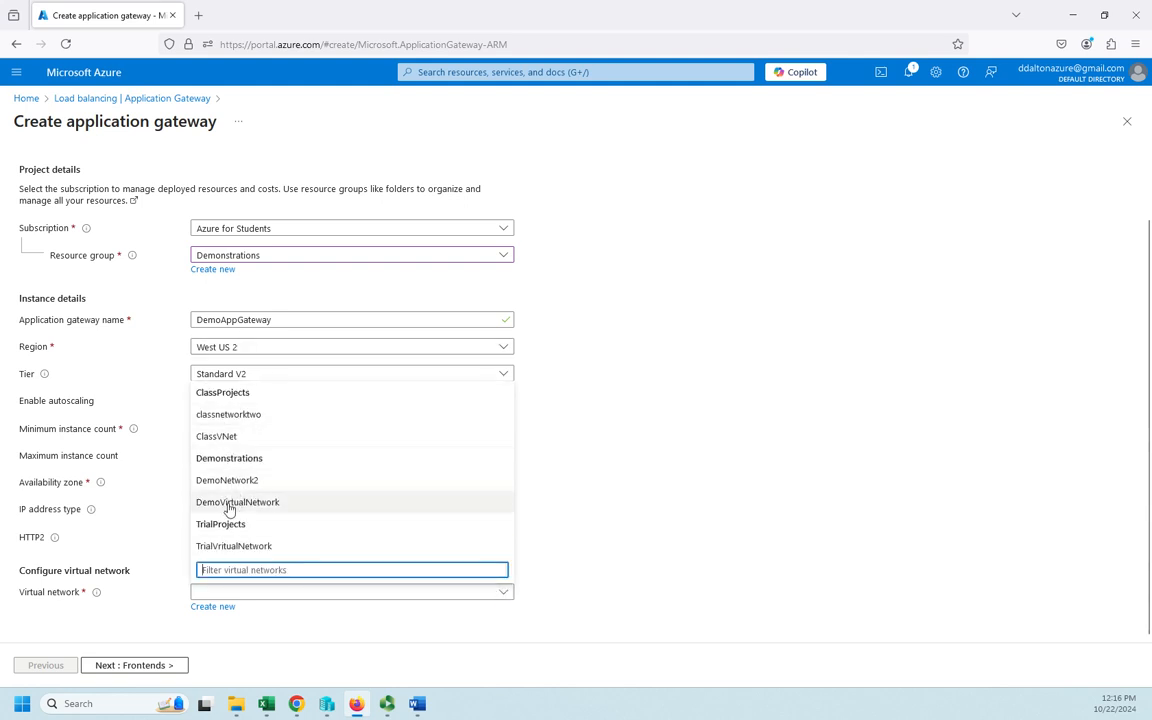
left_click(258, 502)
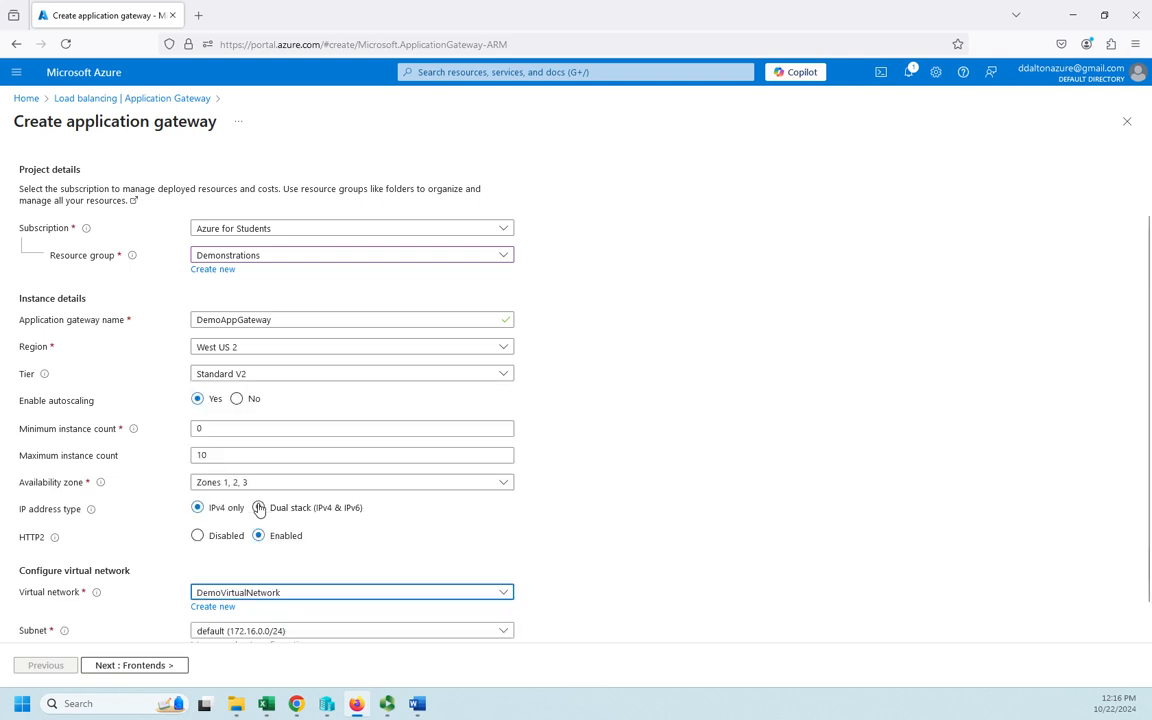
scroll(424, 566, "down", 1)
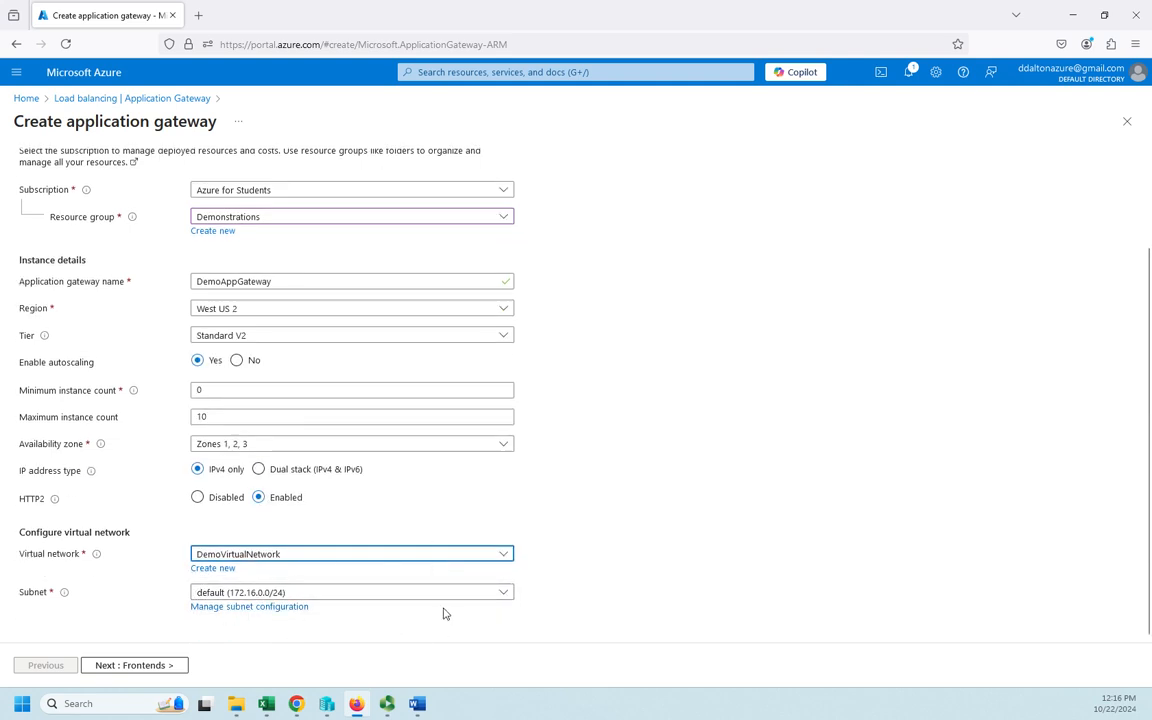
left_click(505, 592)
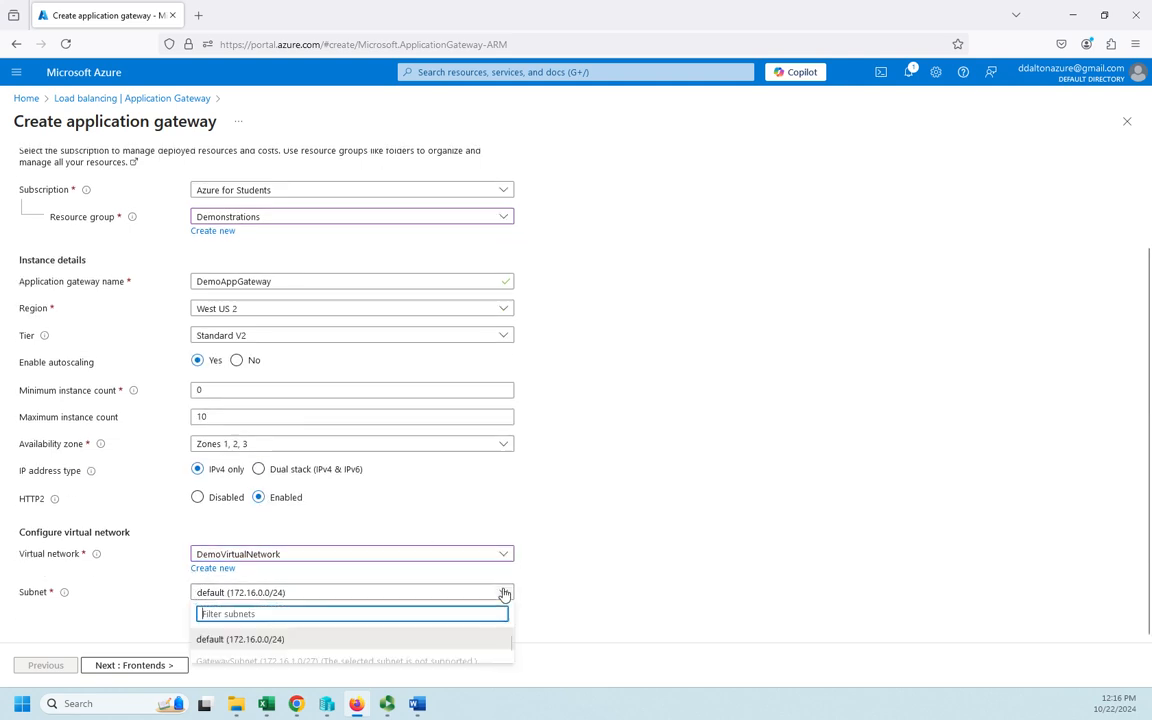
left_click(623, 588)
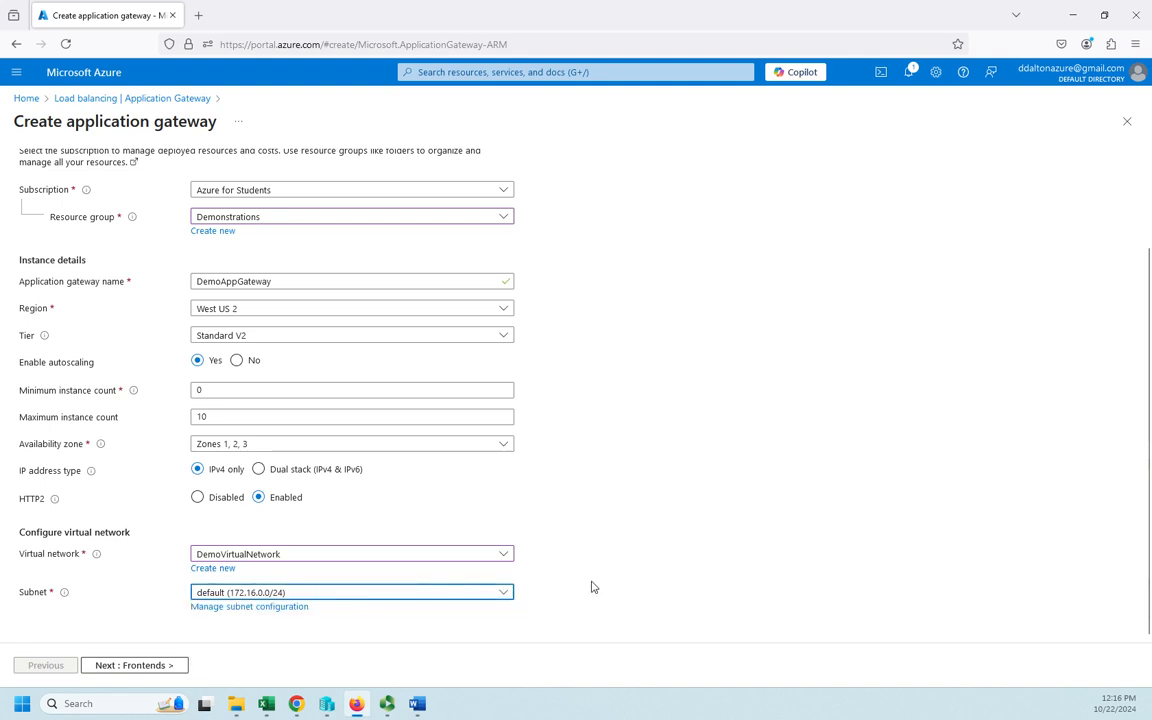
- Continue to the frontend settings and use the existing FrontendIP as the gateway's public IPv4 address
left_click(147, 667)
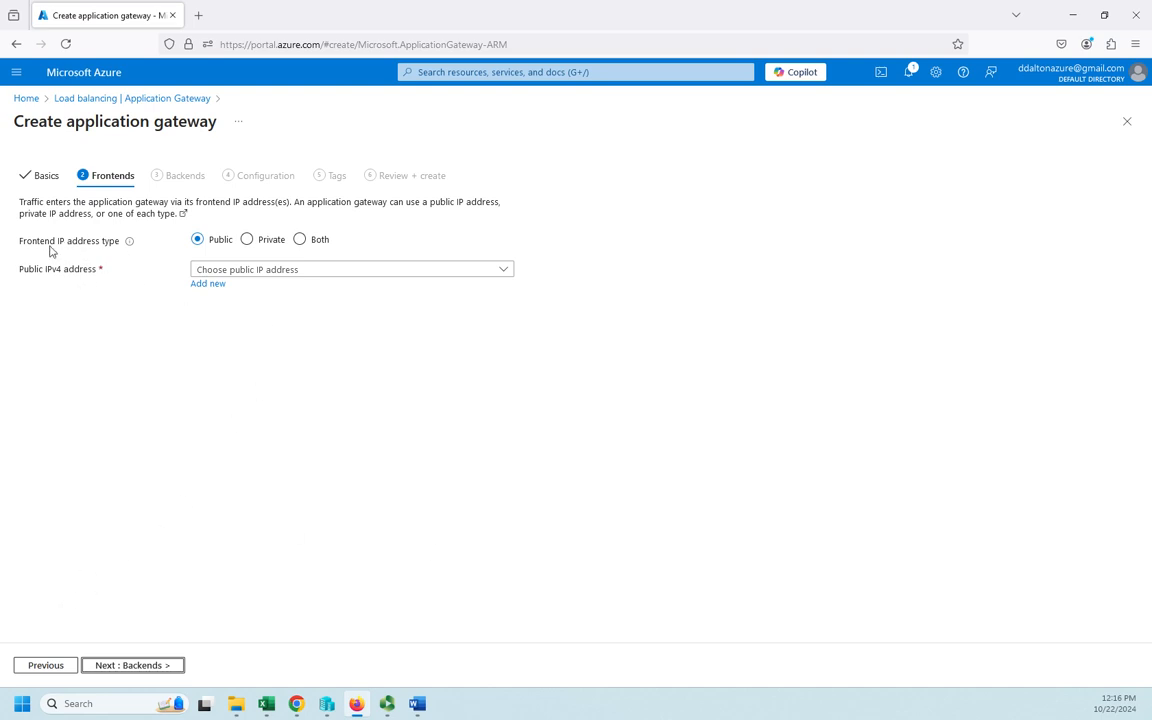
left_click(505, 272)
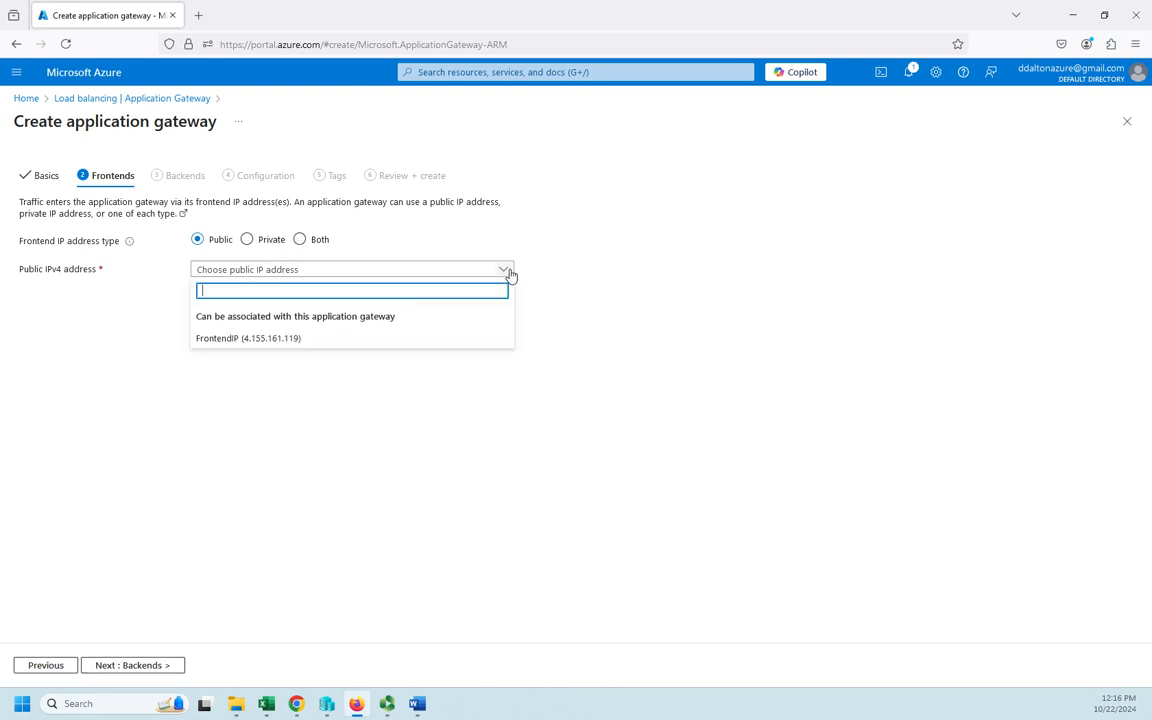
left_click(267, 372)
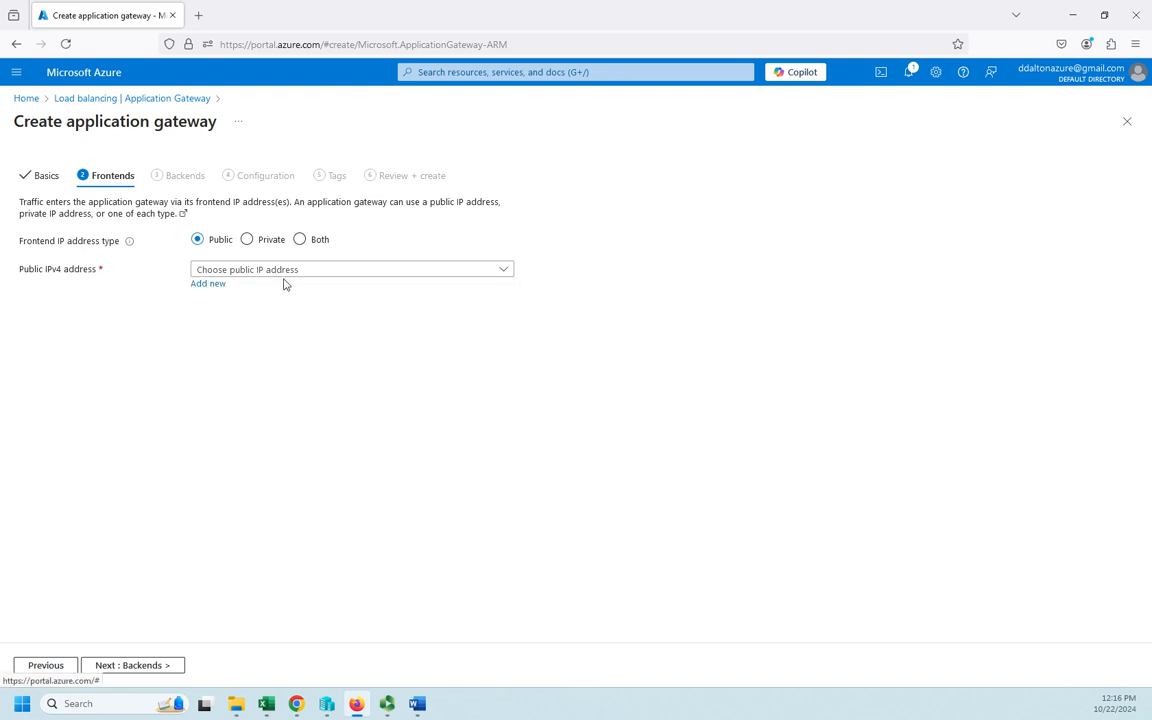
left_click(314, 275)
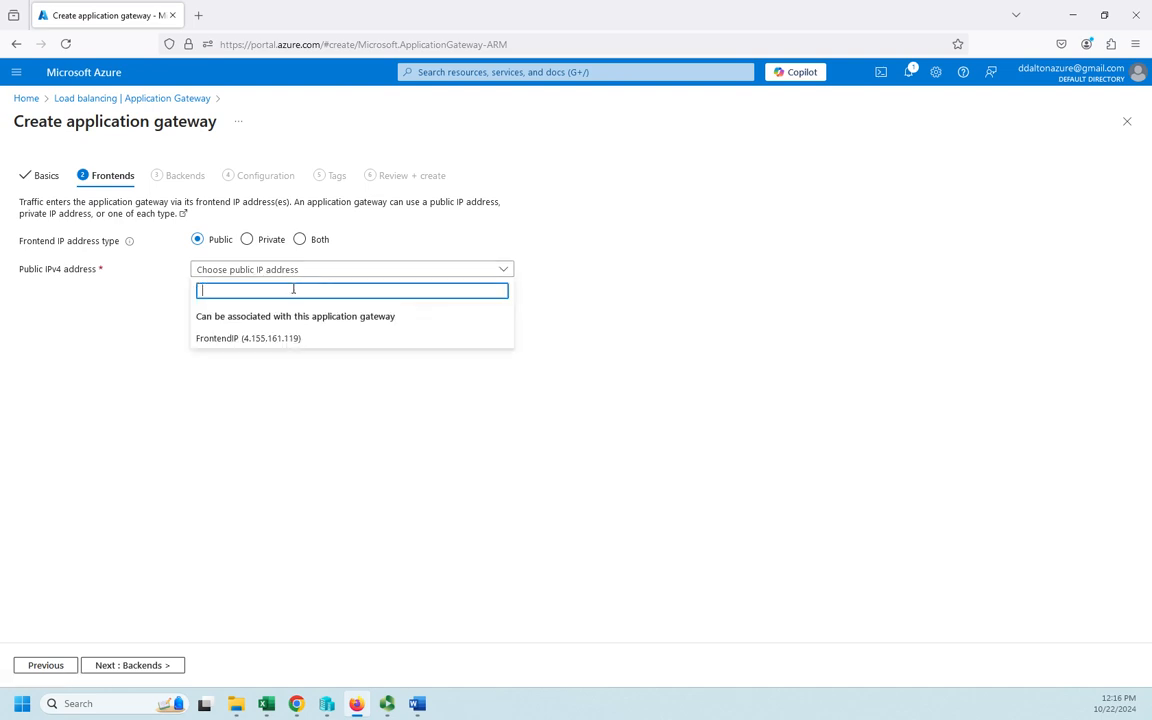
left_click(251, 340)
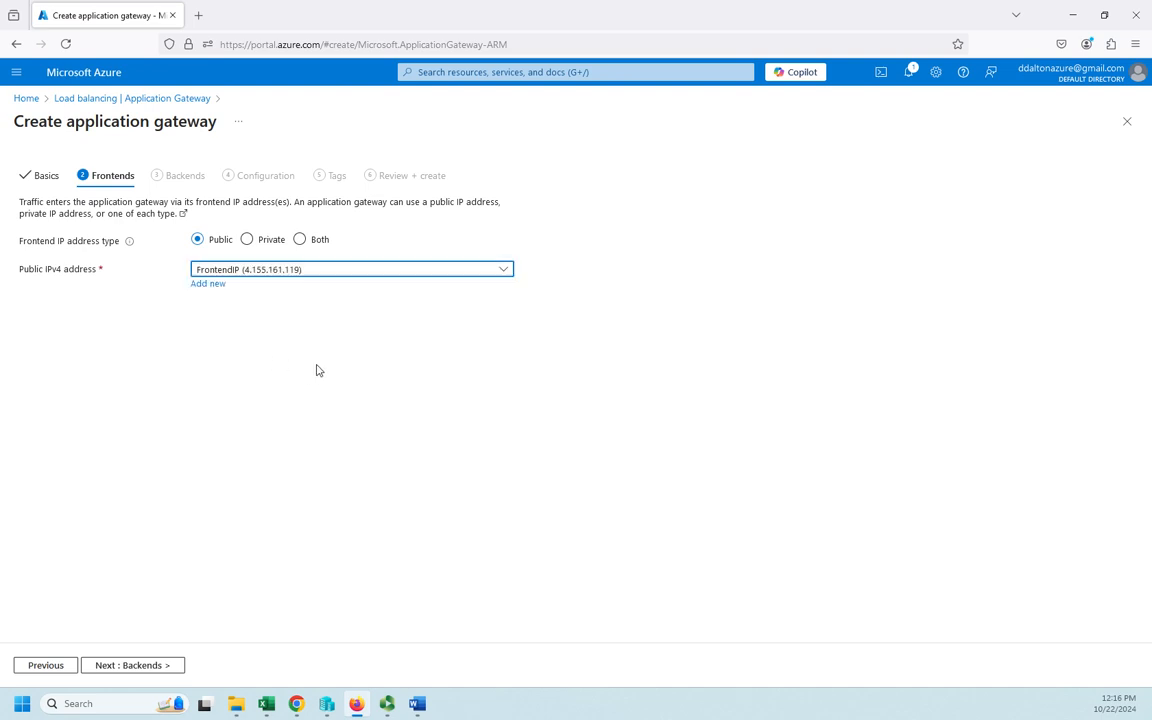
left_click(210, 284)
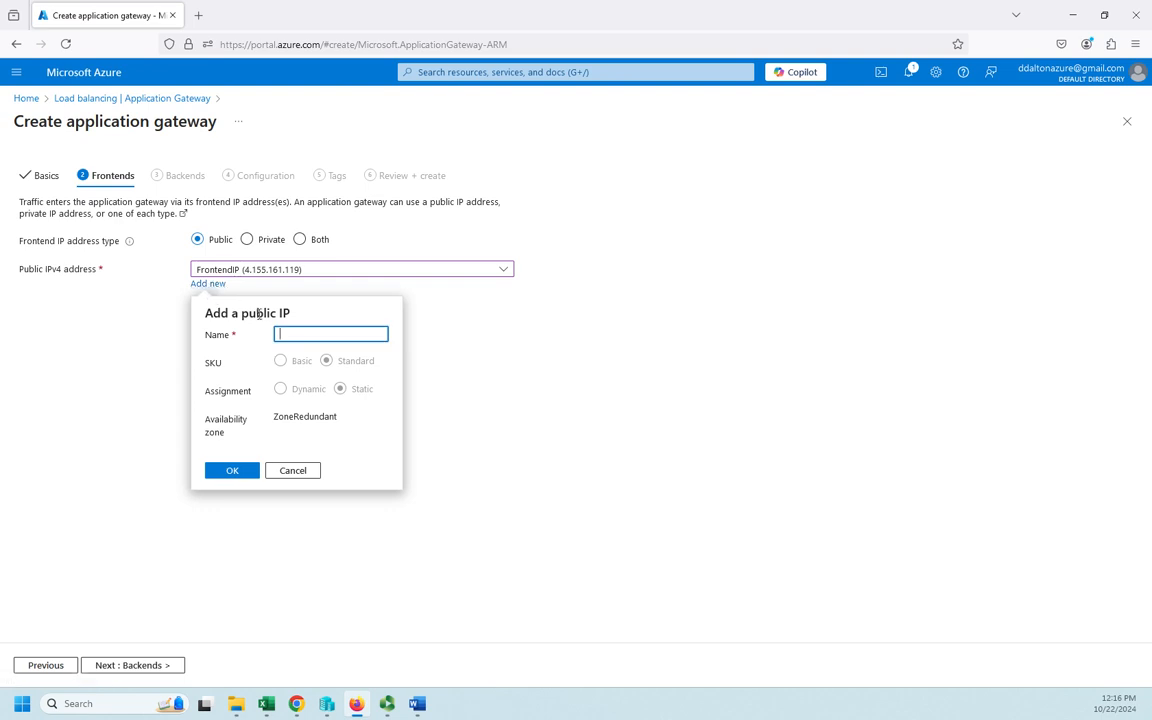
left_click(295, 477)
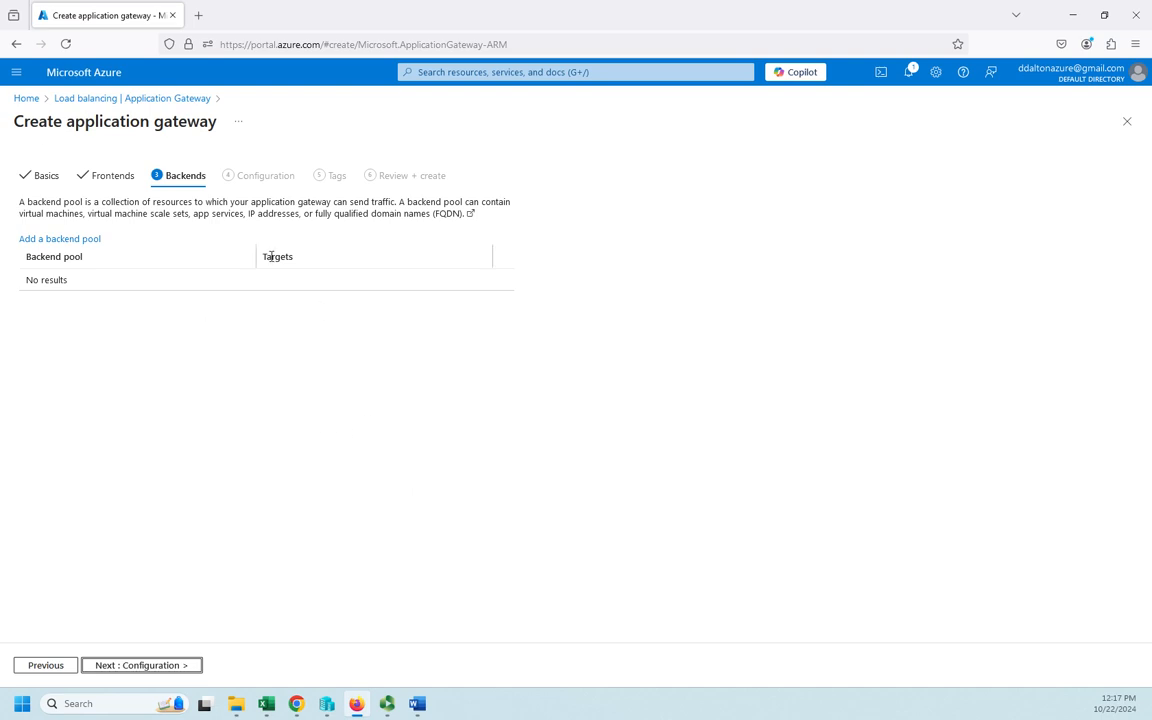
- Add a backend pool named BackendAppPool without any targets
left_click(45, 240)
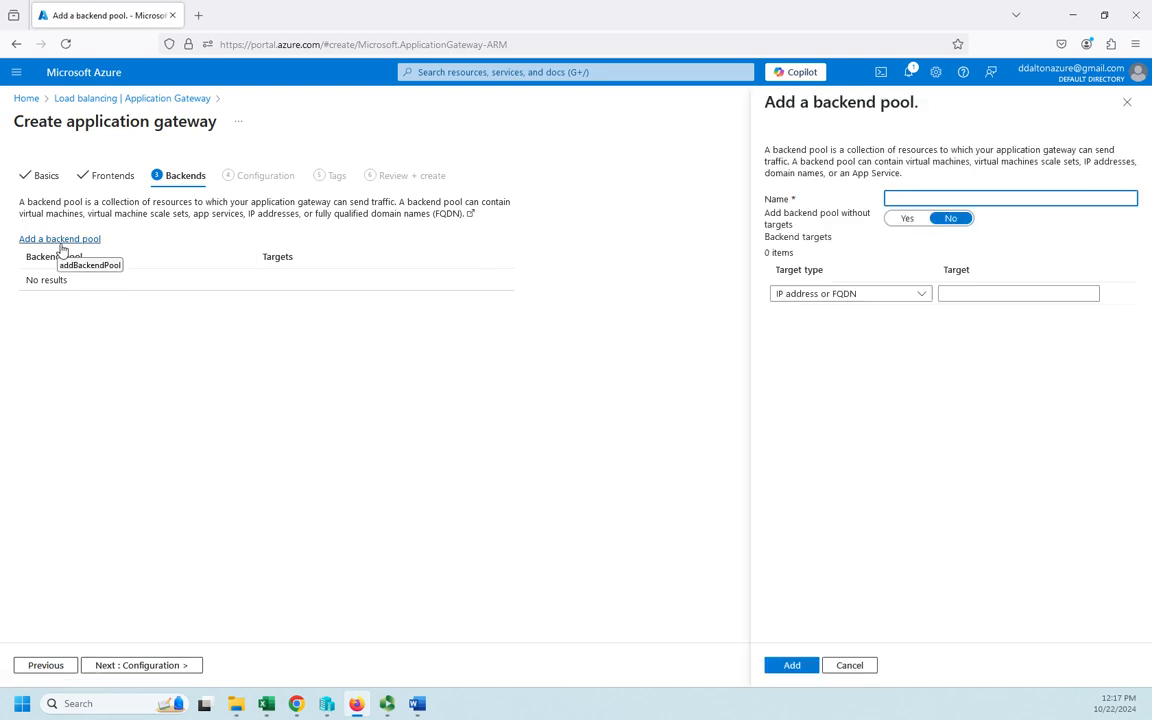
left_click(904, 220)
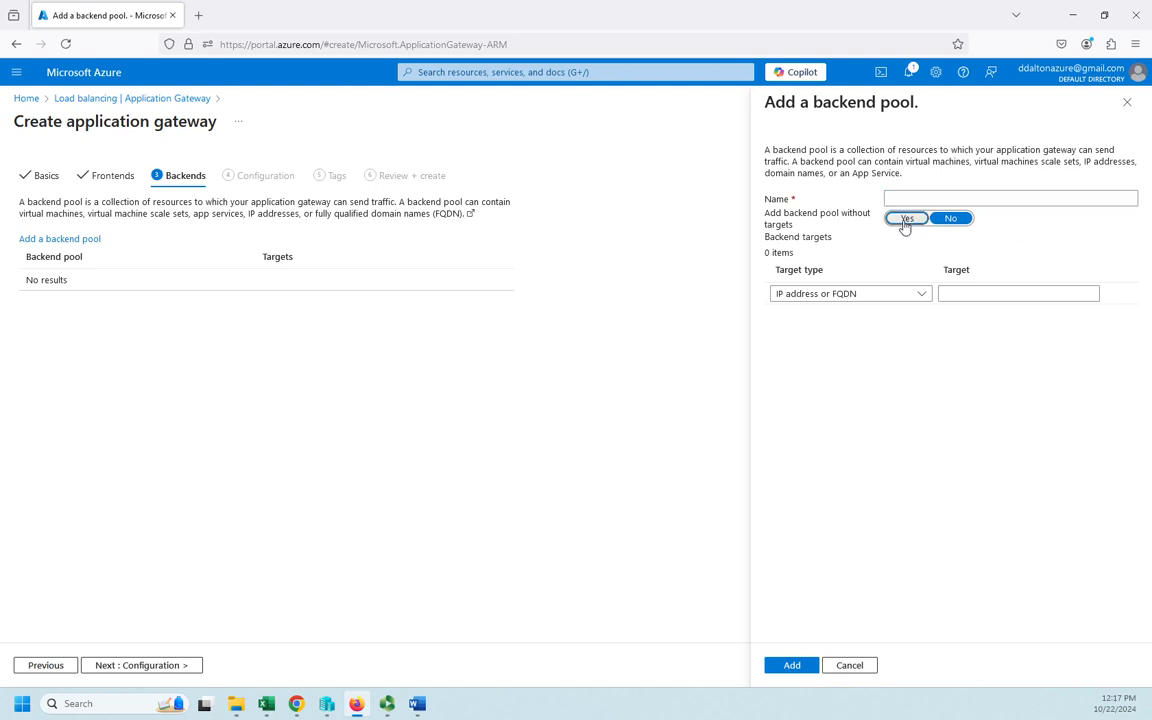
left_click(930, 199)
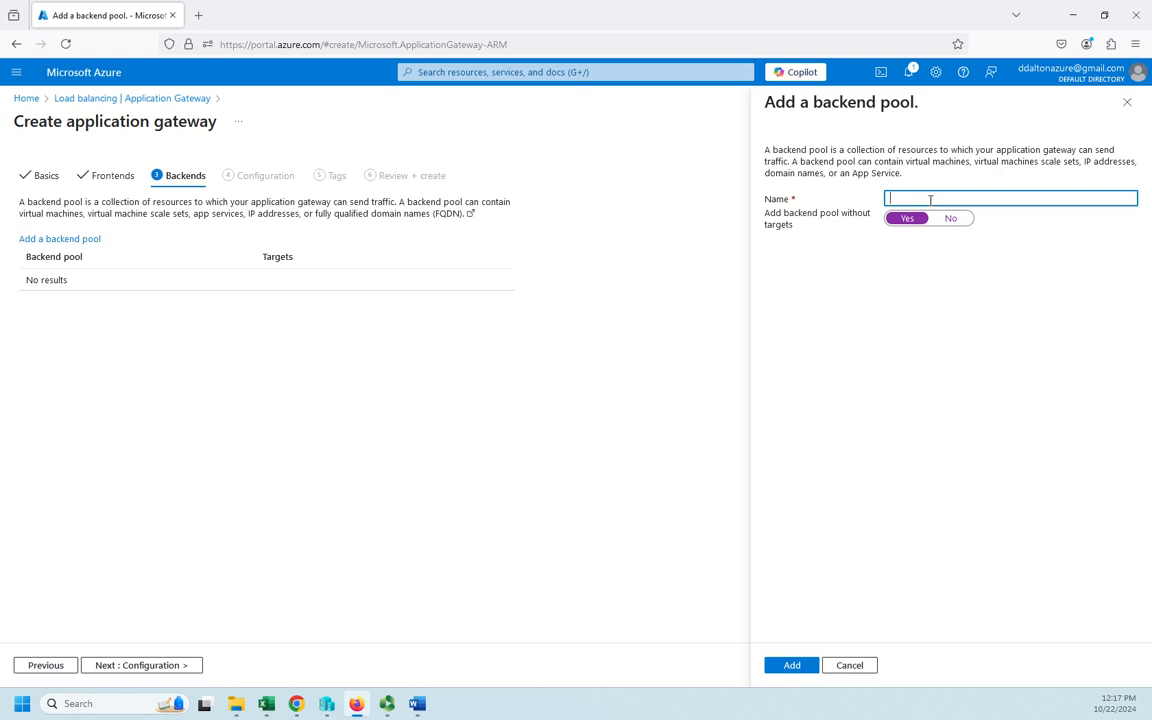
type("Backe")
type("end")
type("AppPool")
left_click(952, 219)
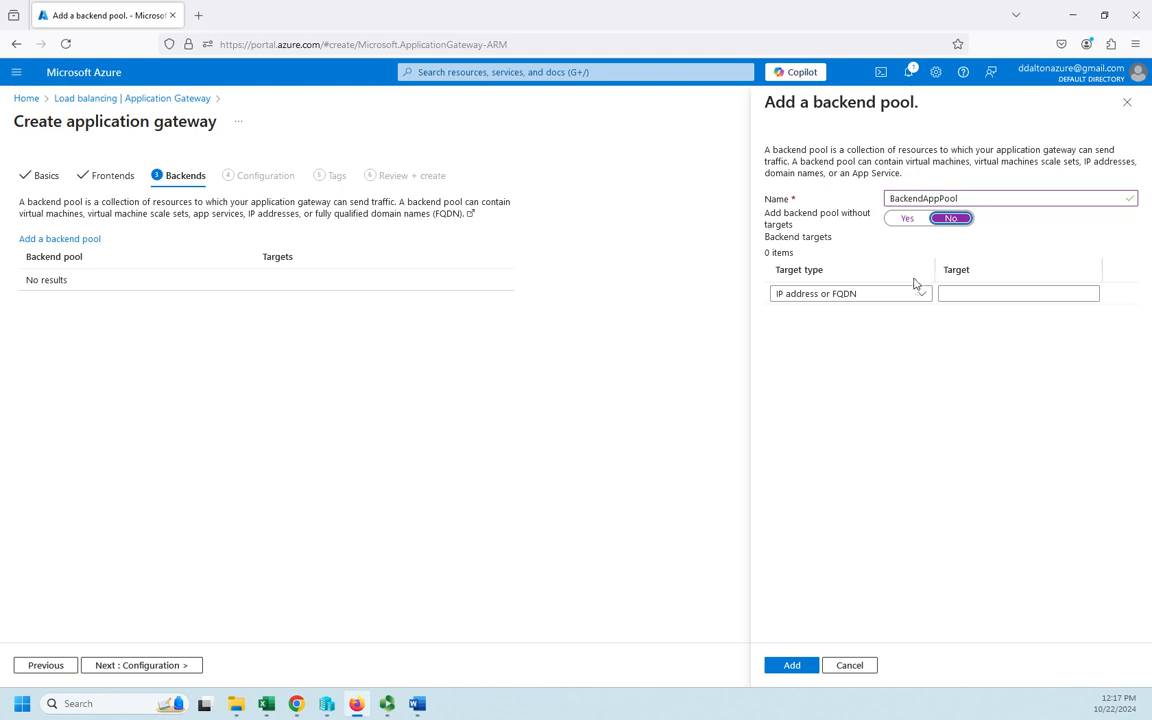
left_click(908, 219)
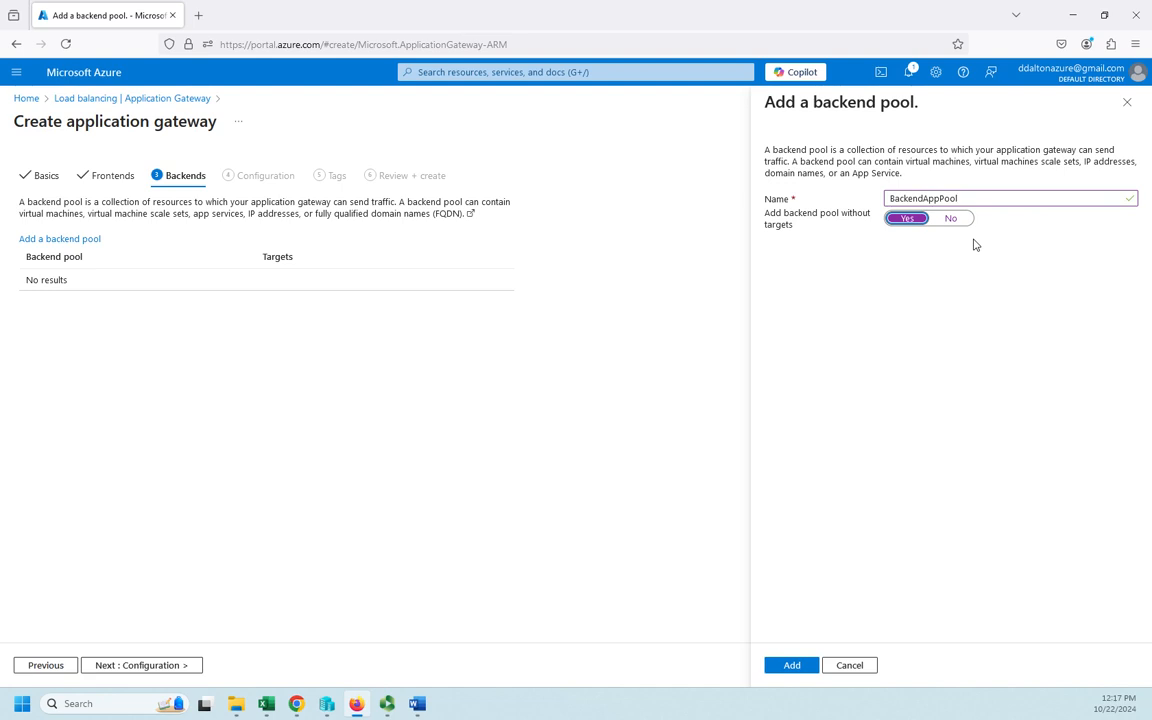
left_click(792, 665)
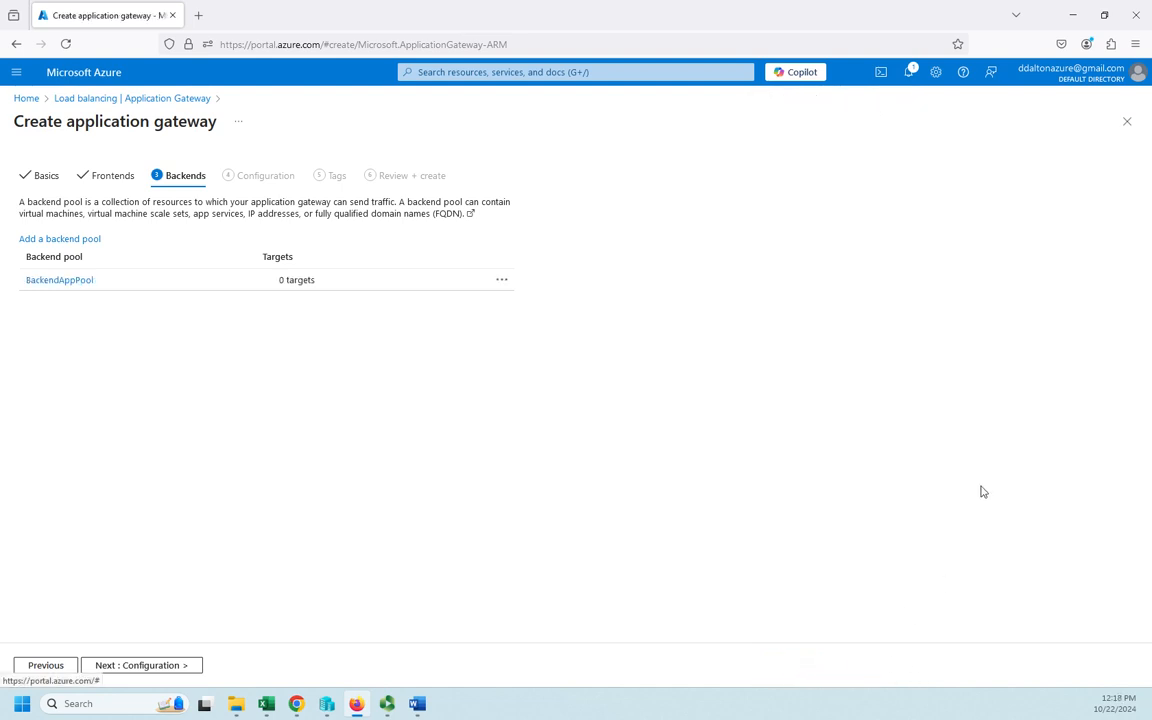
- Continue to the configuration stage and start a routing rule named DefaultTraffic with priority 100 and a listener named Default
left_click(138, 666)
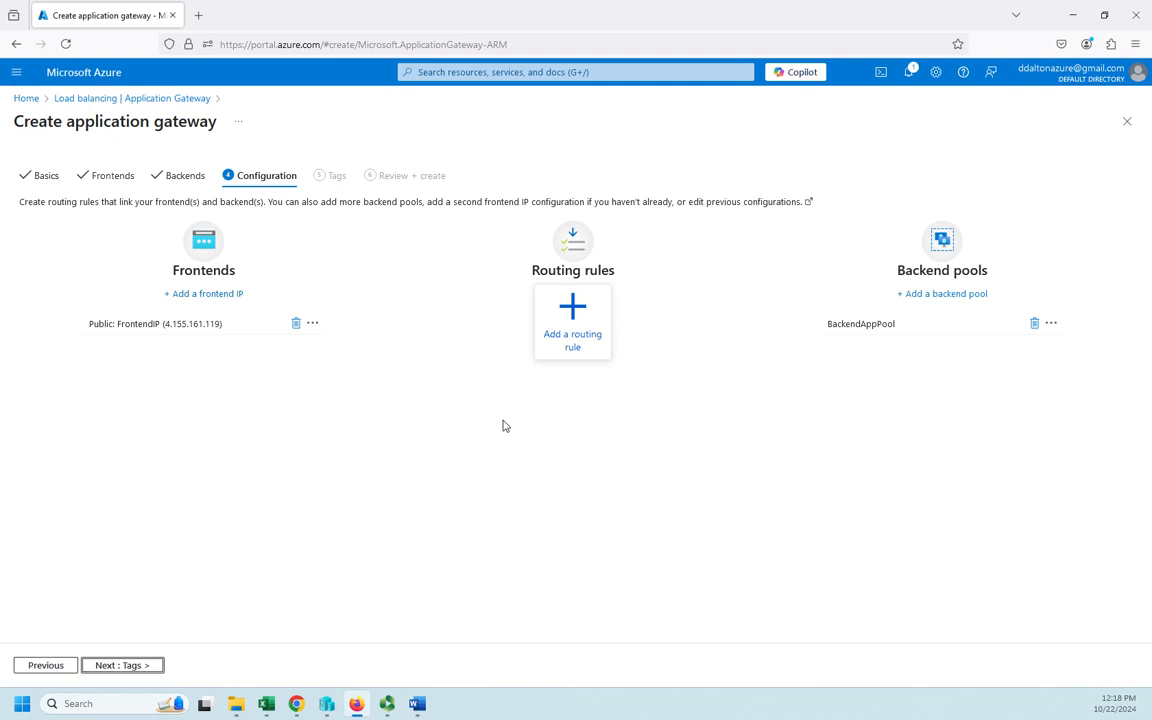
left_click(574, 337)
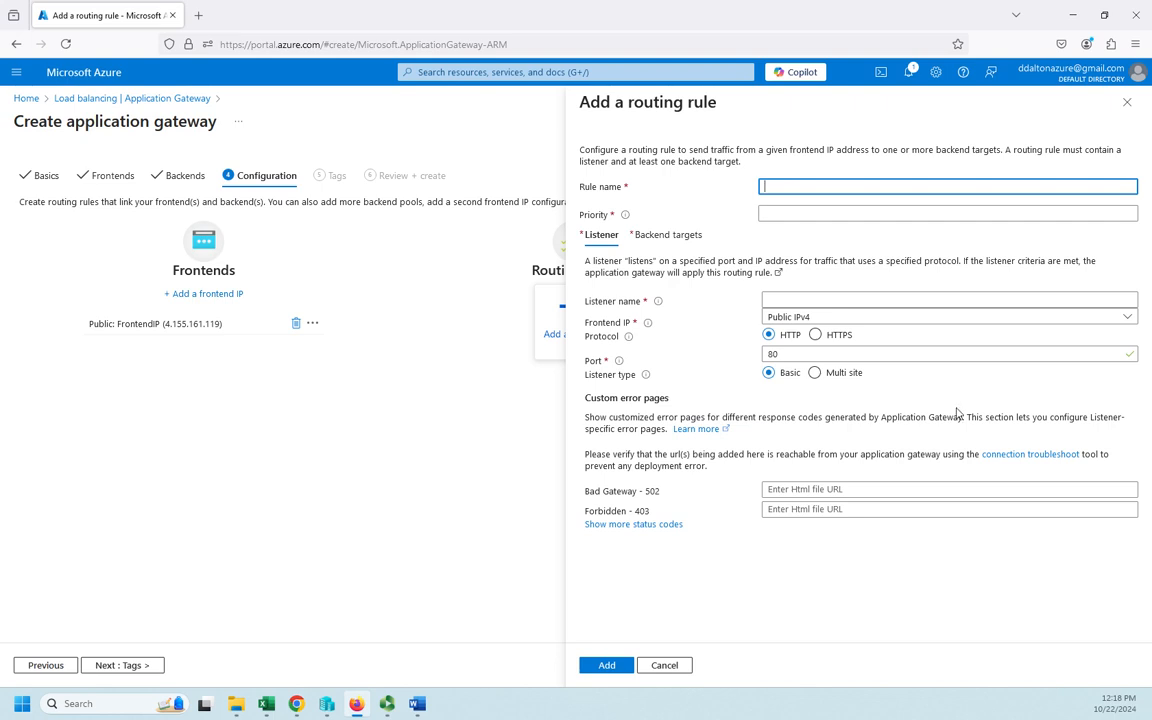
type("DefaultTraffic")
mouse_move(625, 218)
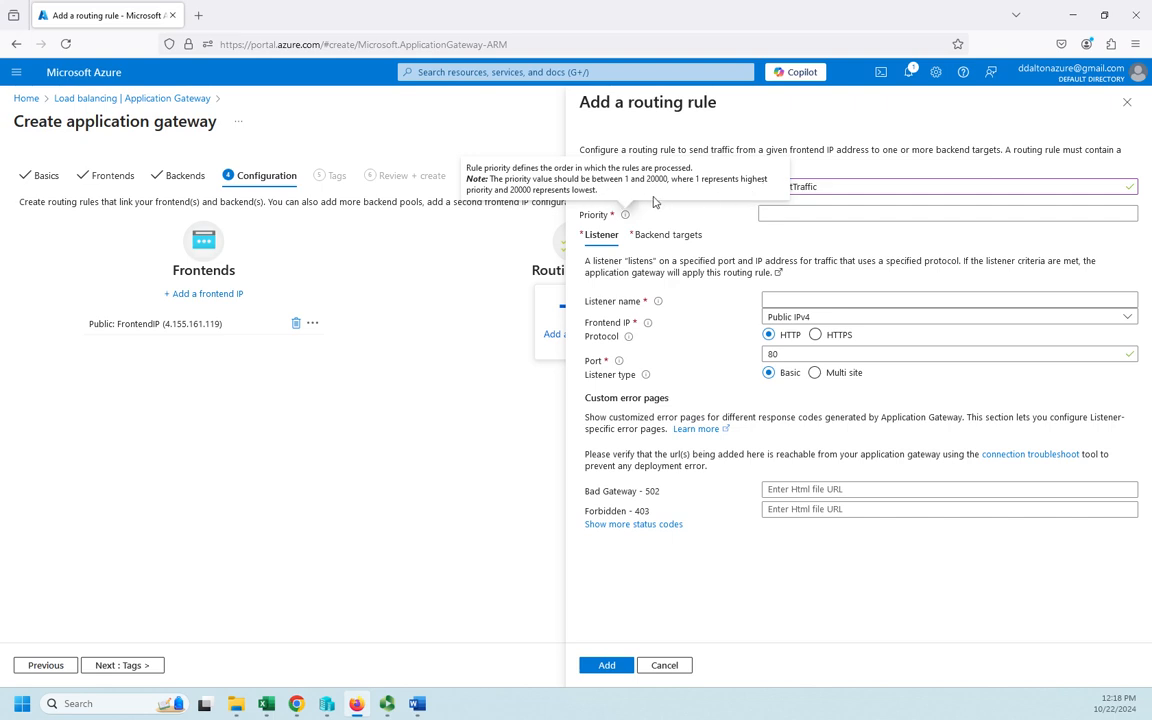
left_click(770, 213)
type("100")
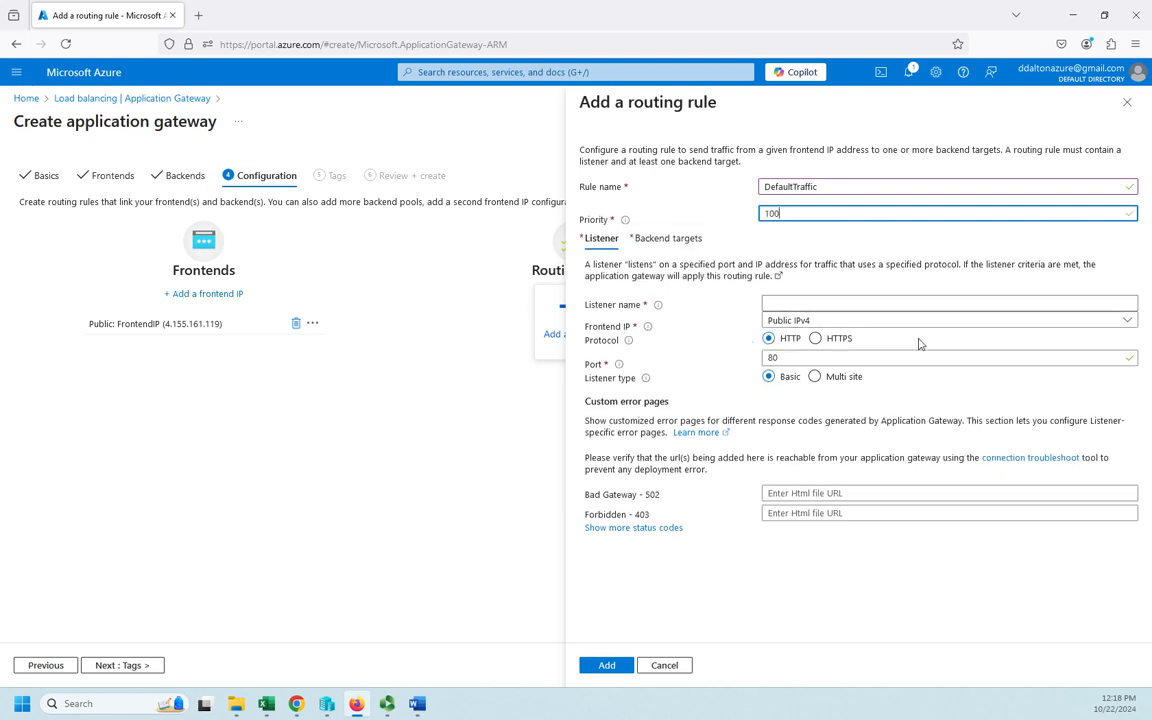
left_click(867, 304)
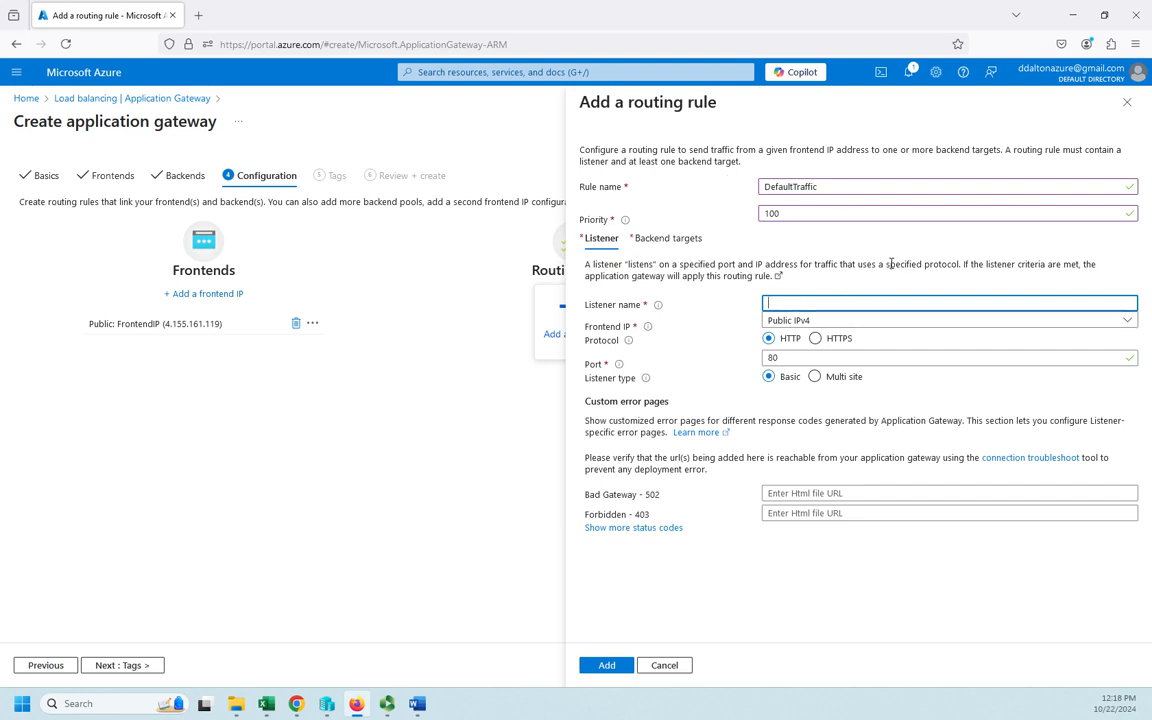
type("Default")
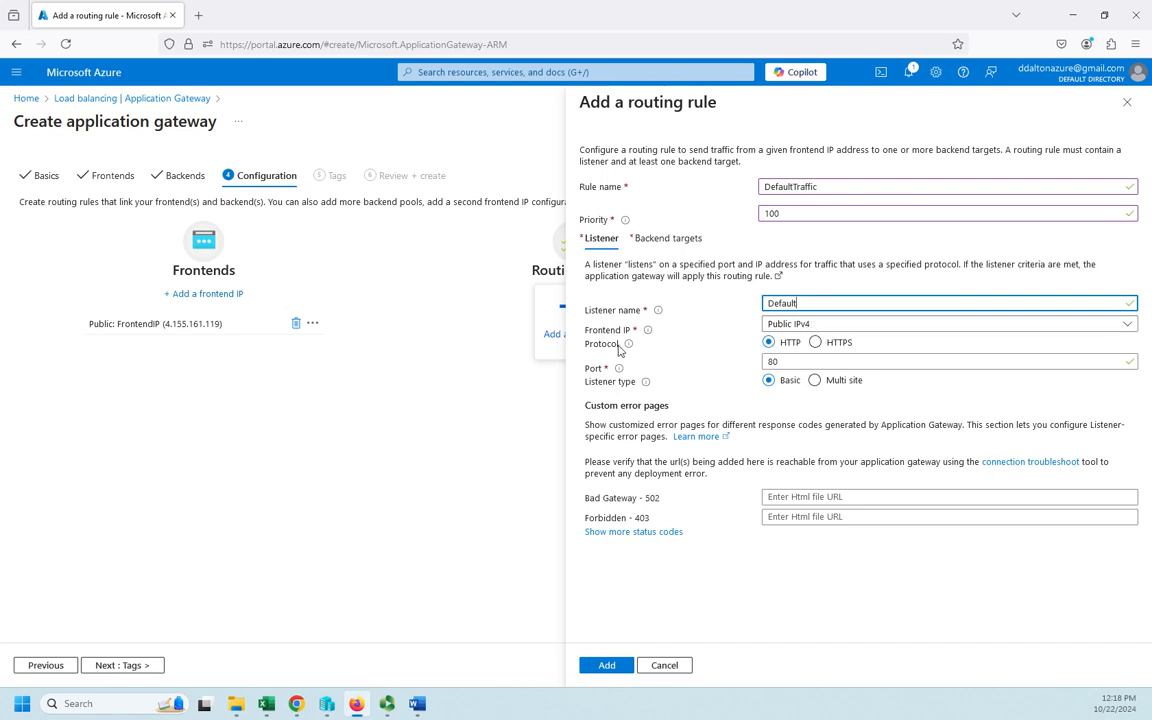
- Examine the listener's HTTPS port and certificate options, return the protocol to HTTP, and check the listener type description
left_click(816, 343)
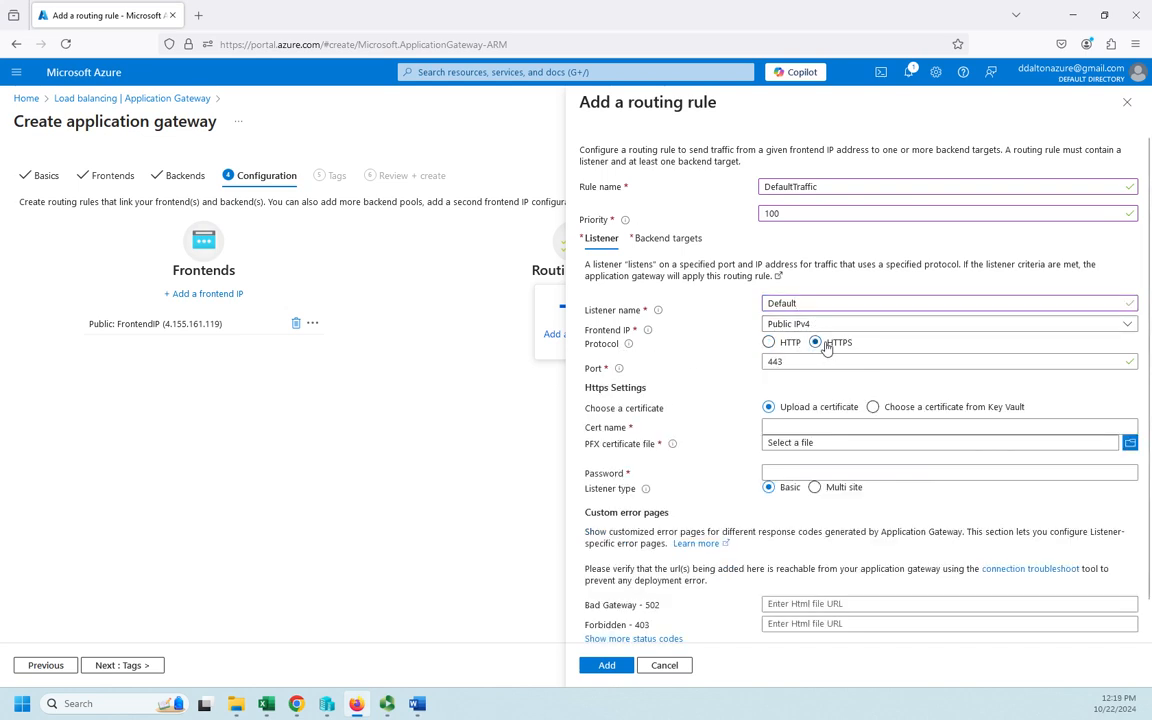
left_click(781, 343)
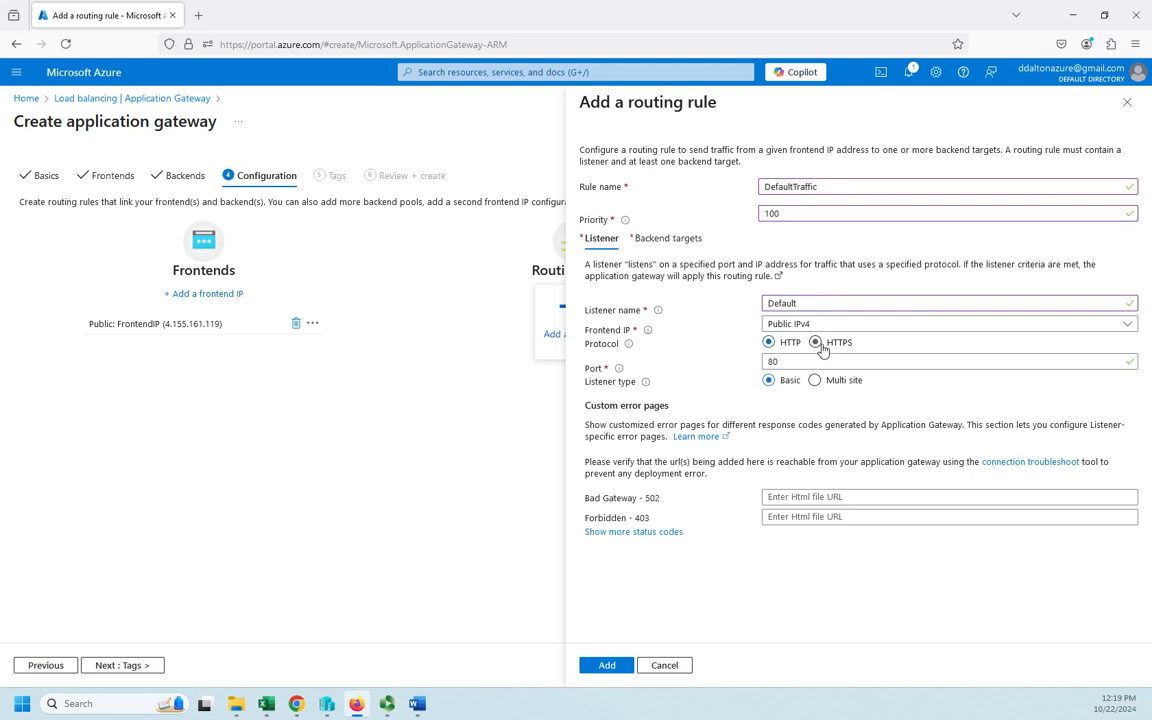
left_click(816, 343)
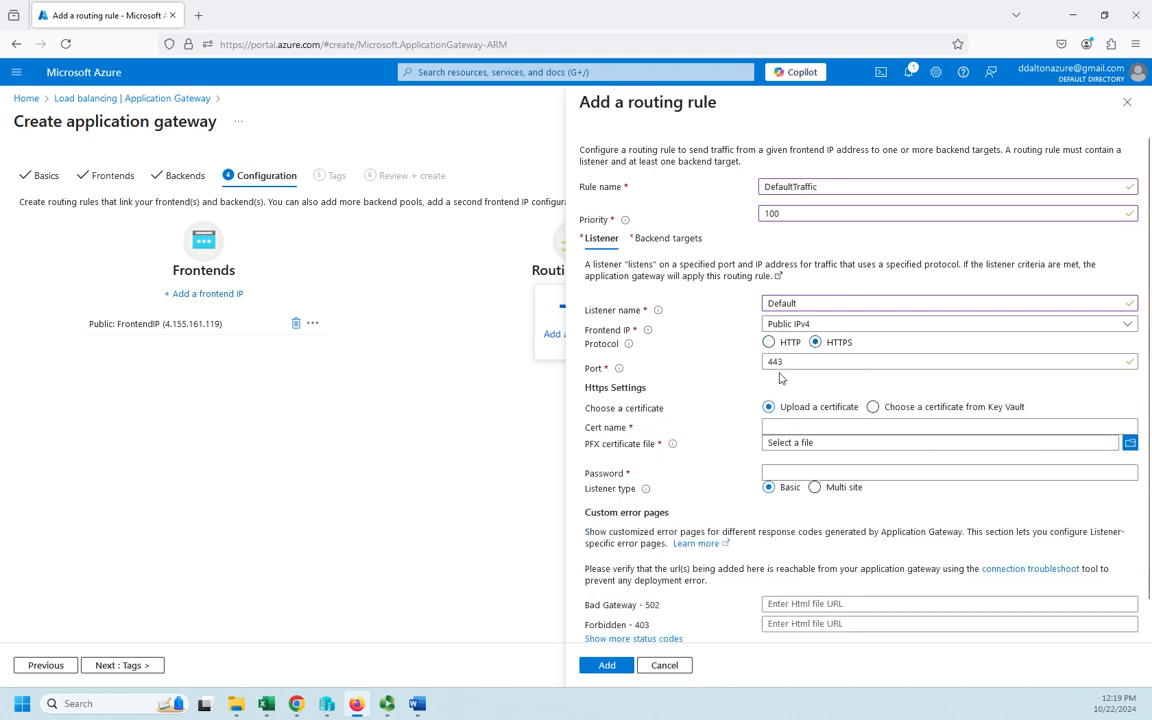
left_click(768, 343)
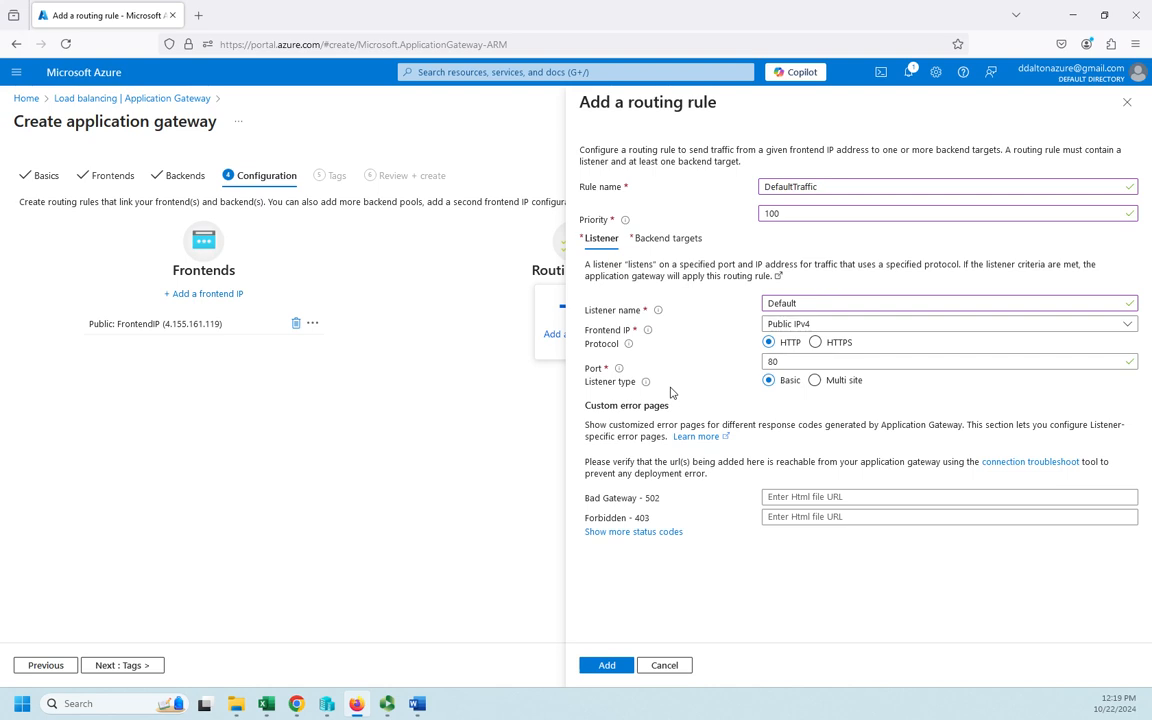
mouse_move(647, 384)
- Set BackendAppPool as the routing rule's backend target and check the available backend settings
left_click(604, 666)
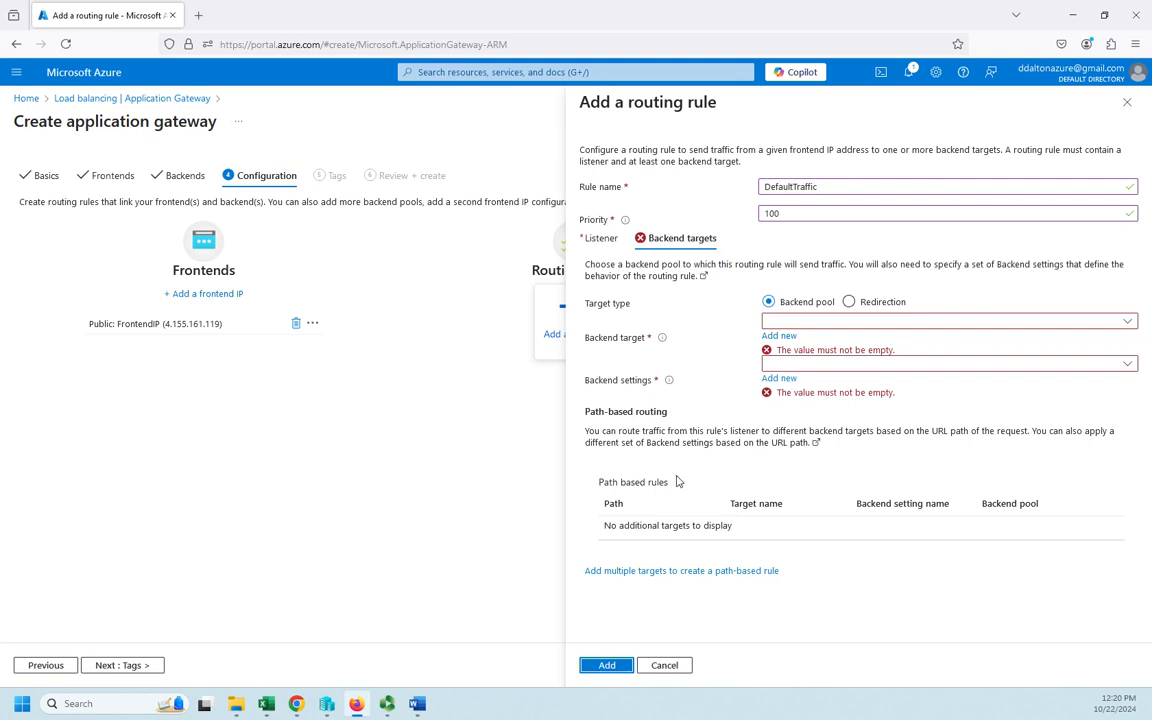
left_click(601, 239)
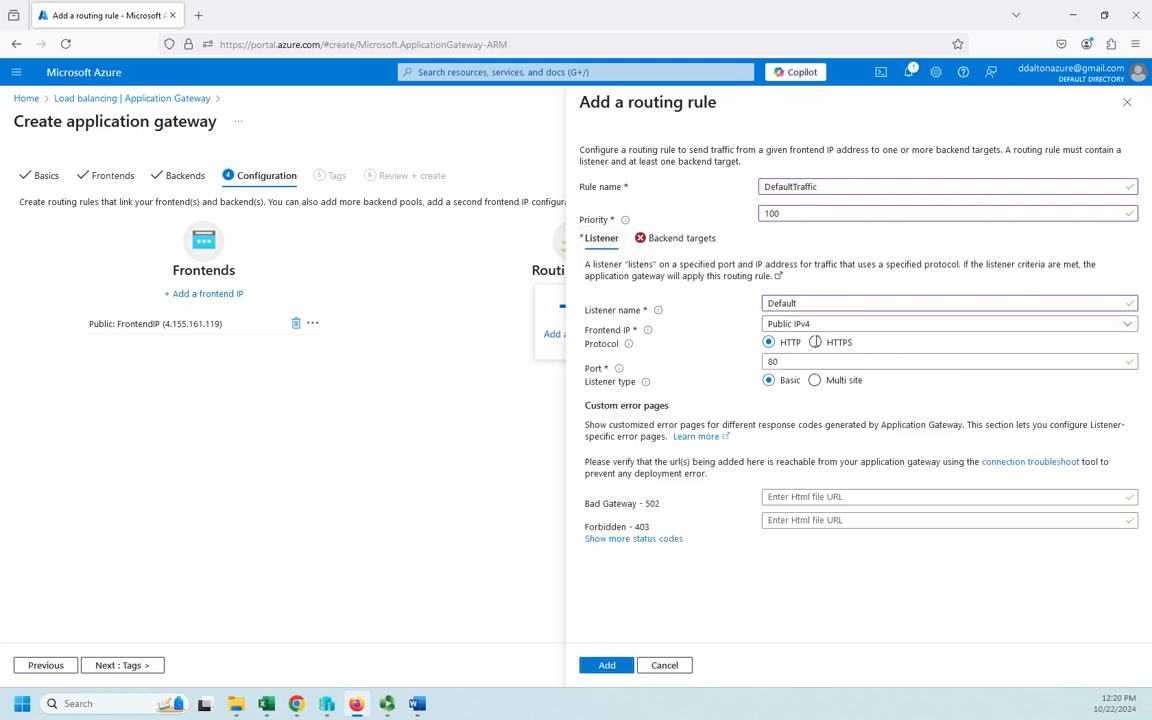
left_click(667, 242)
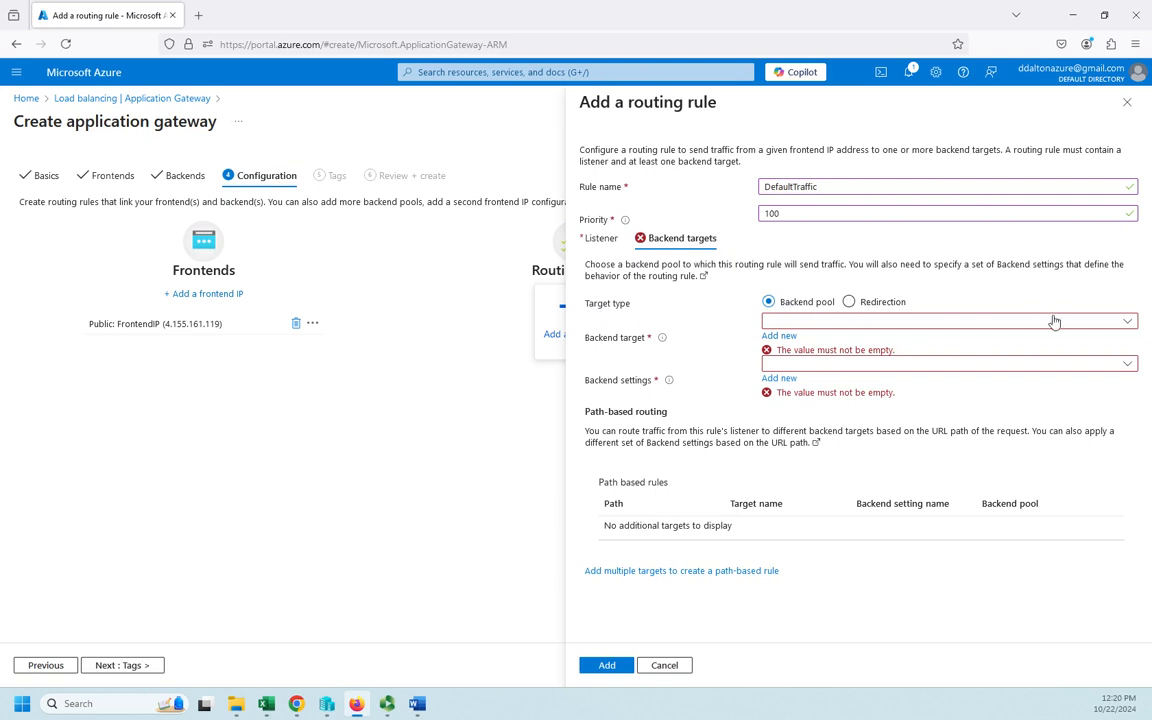
left_click(1128, 322)
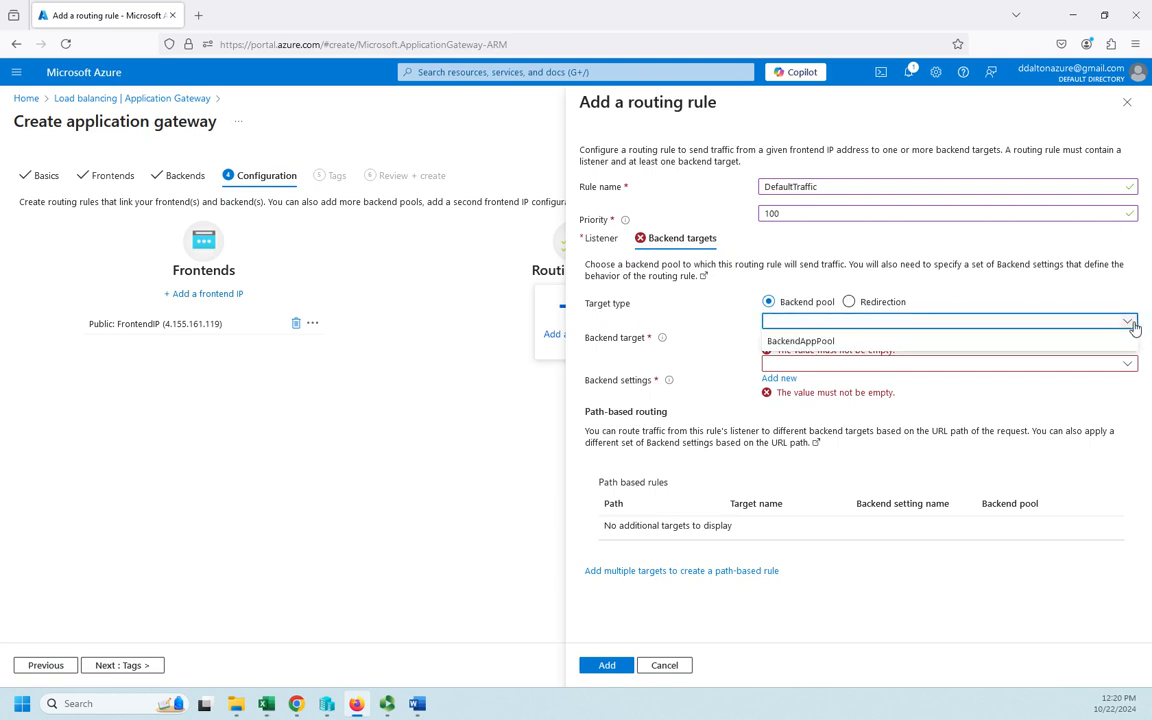
left_click(808, 344)
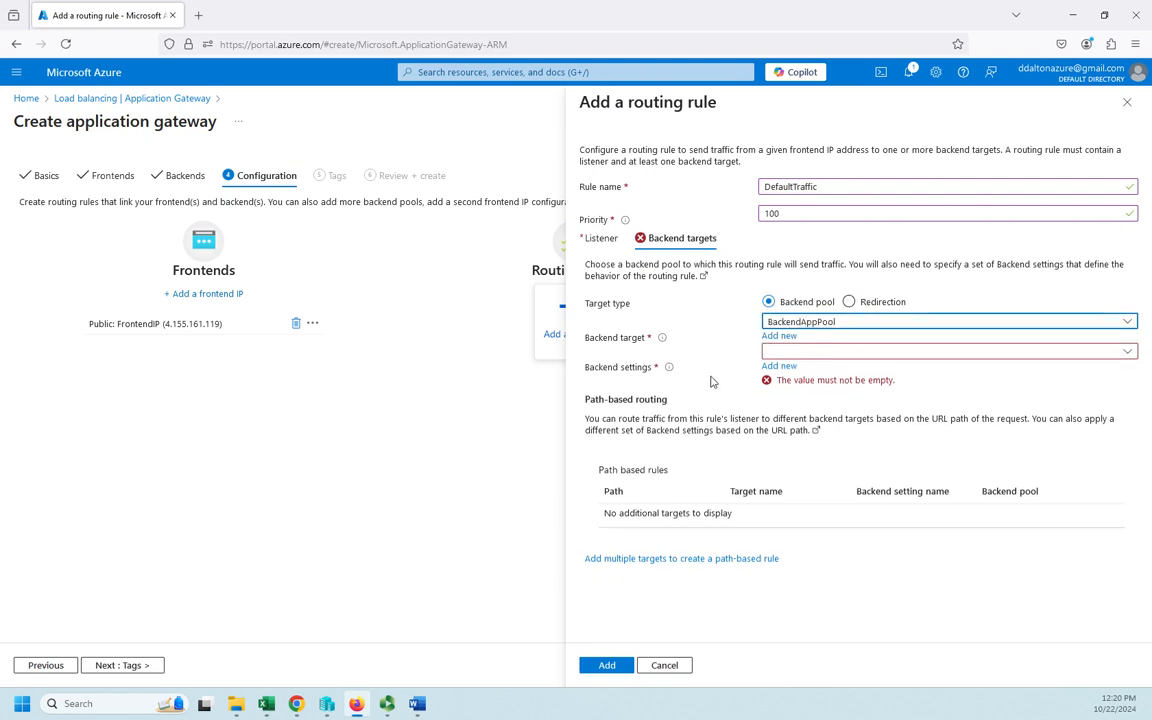
left_click(1129, 352)
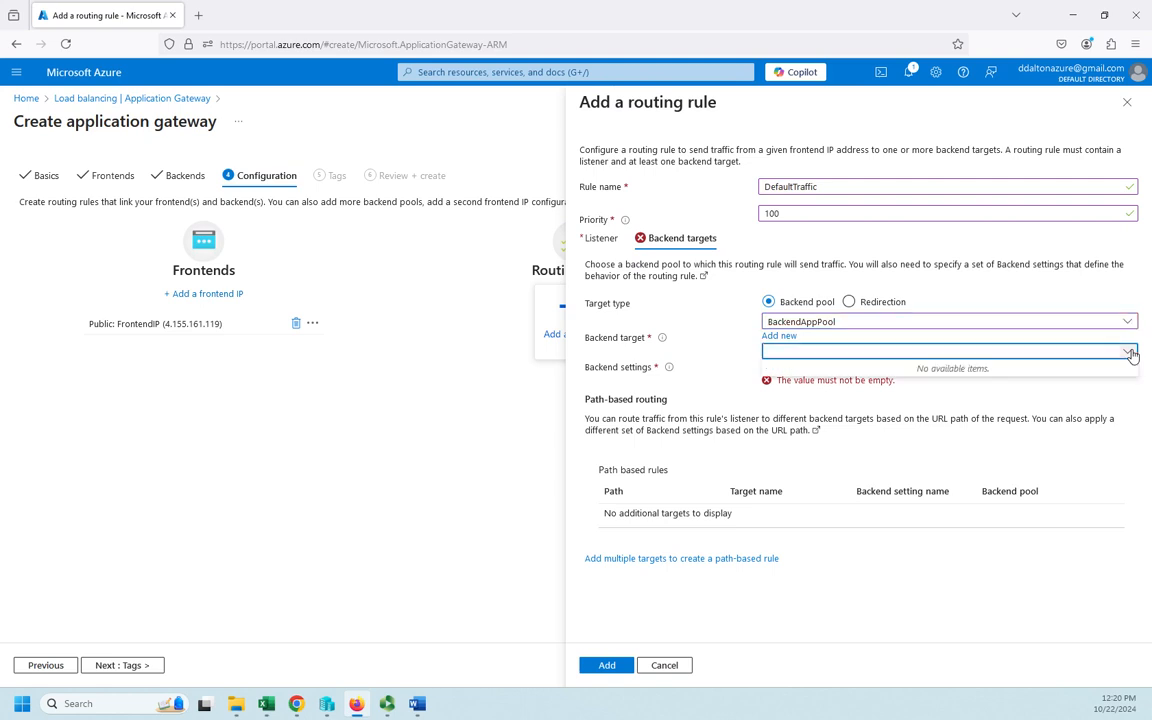
left_click(1129, 352)
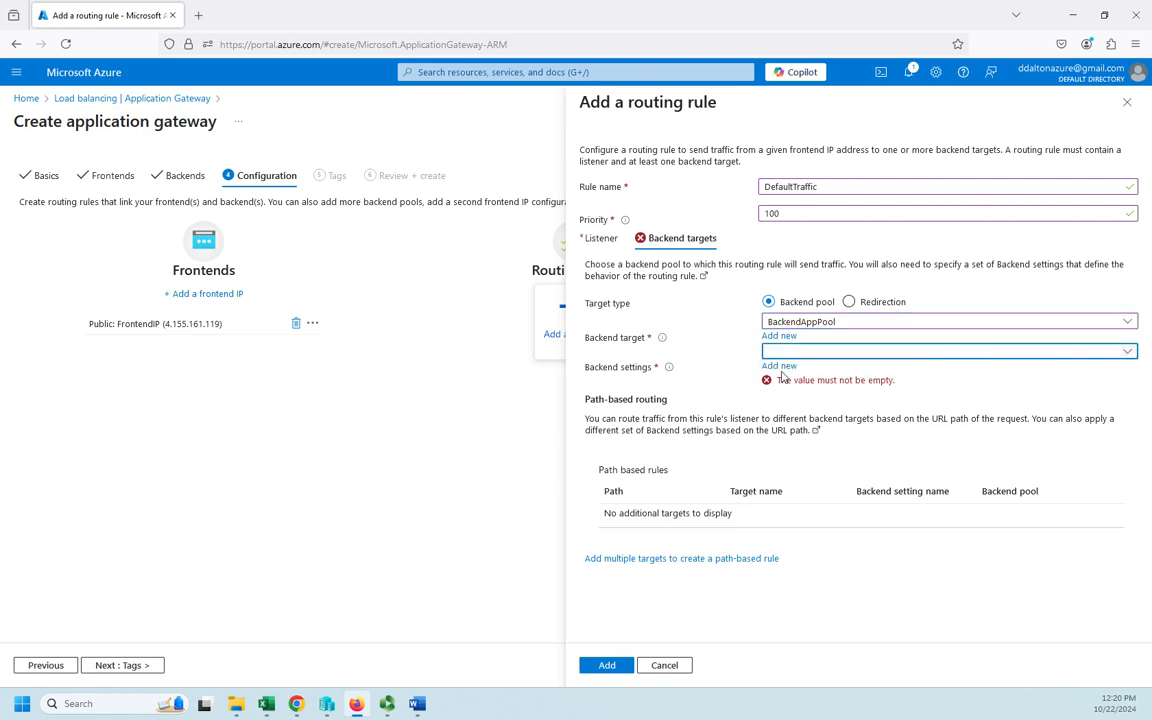
left_click(600, 238)
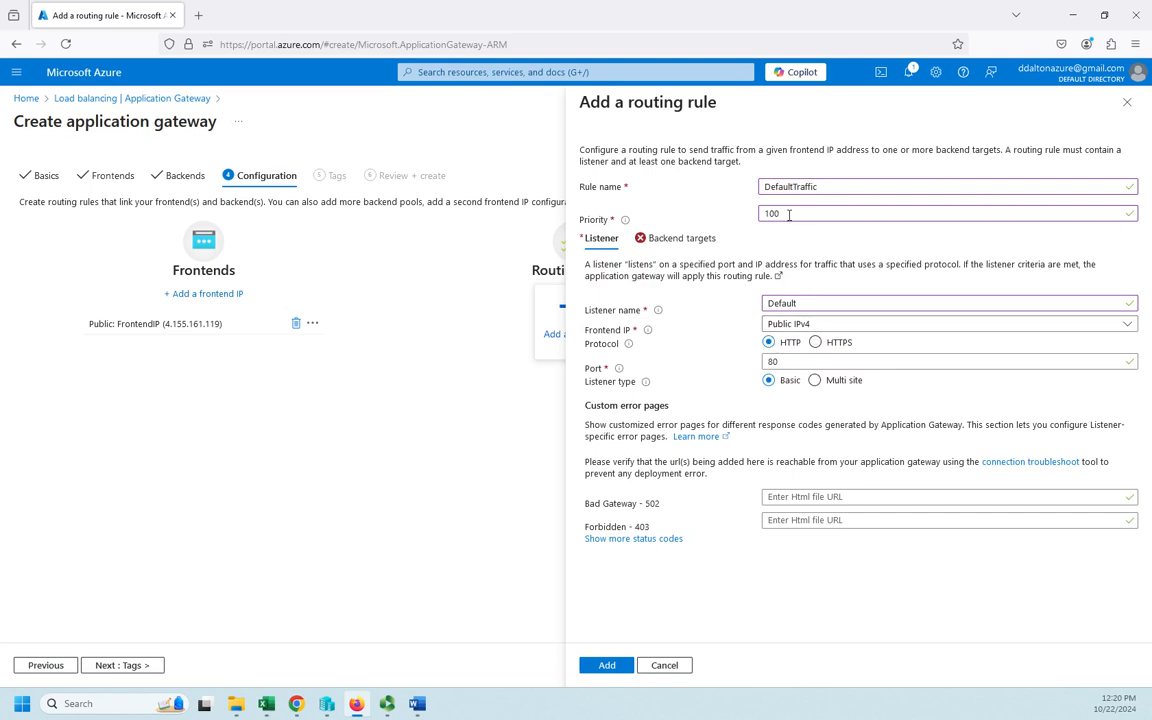
left_click(675, 242)
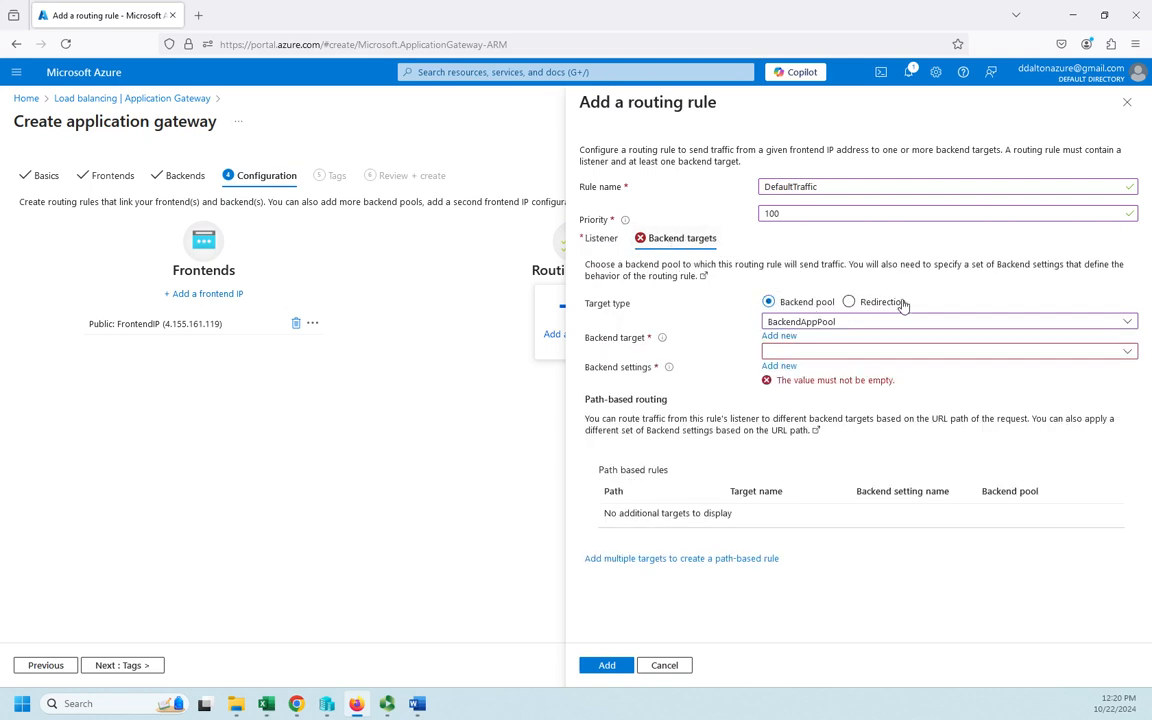
- Start a new backend setting for the routing rule and name it BackendSettings
left_click(786, 368)
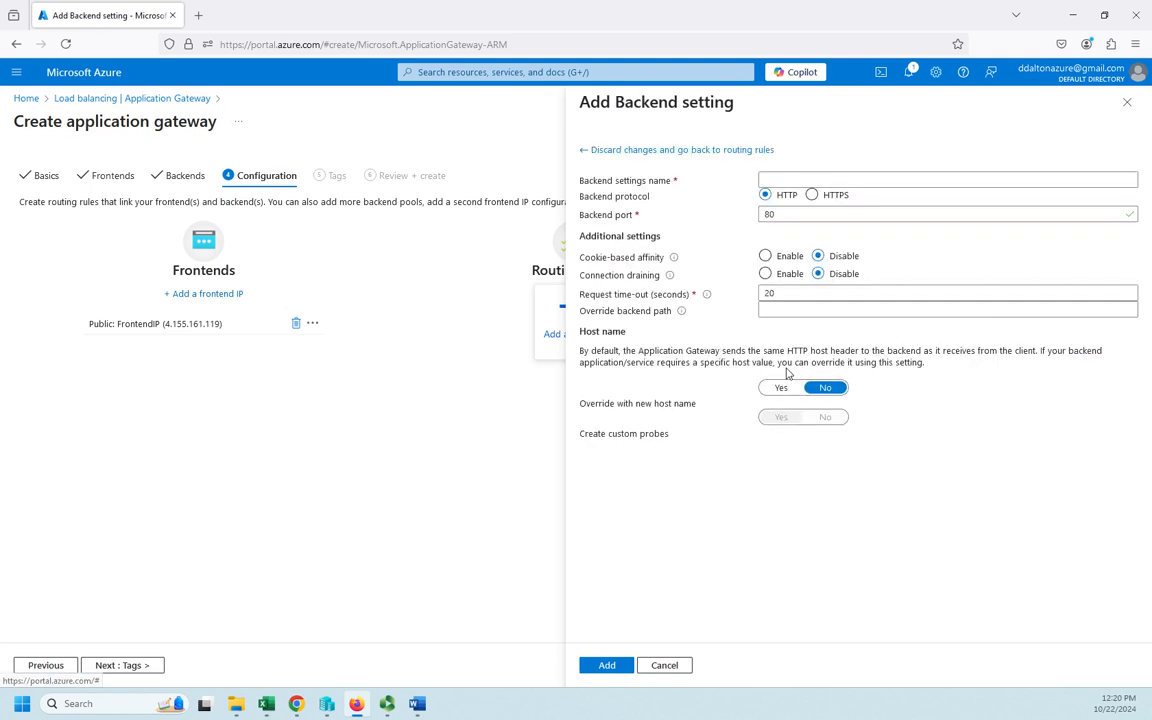
left_click(801, 179)
type("Bac")
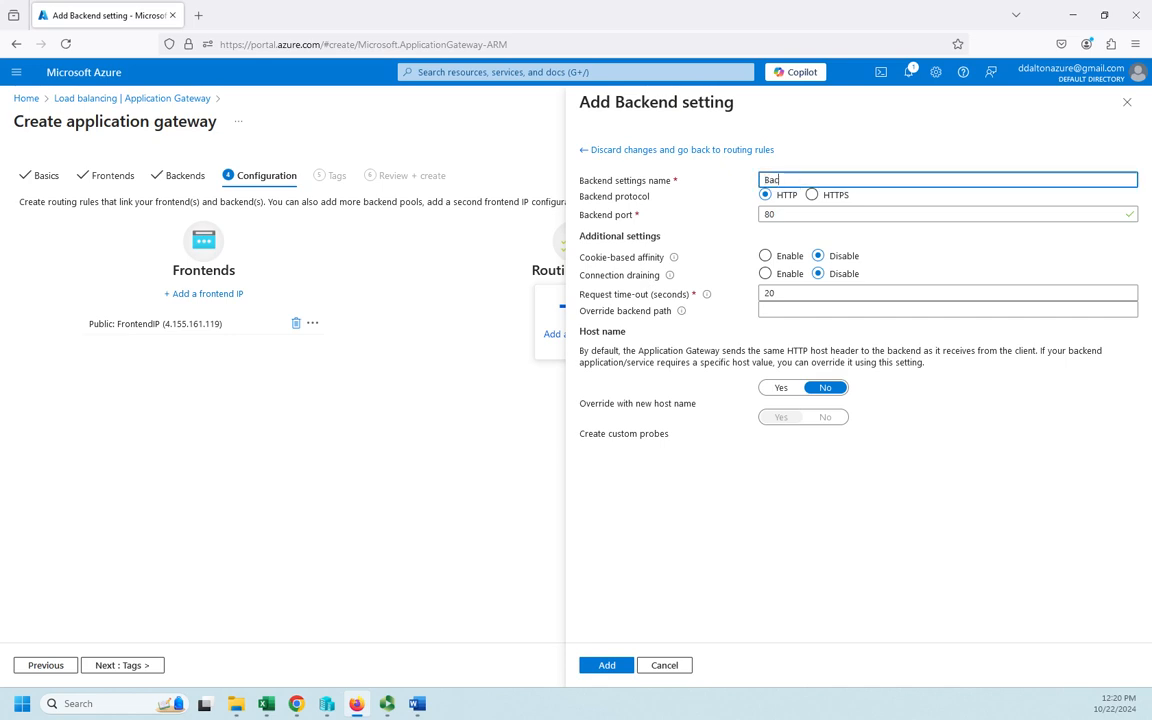
type("kend")
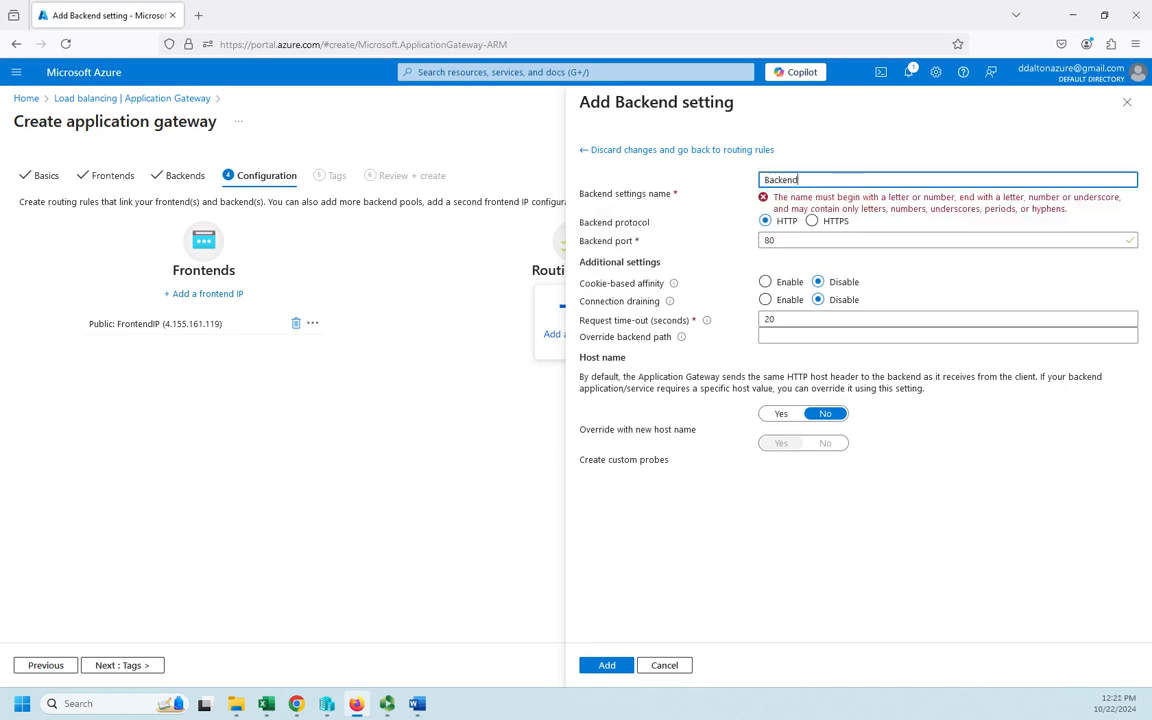
type("Settings")
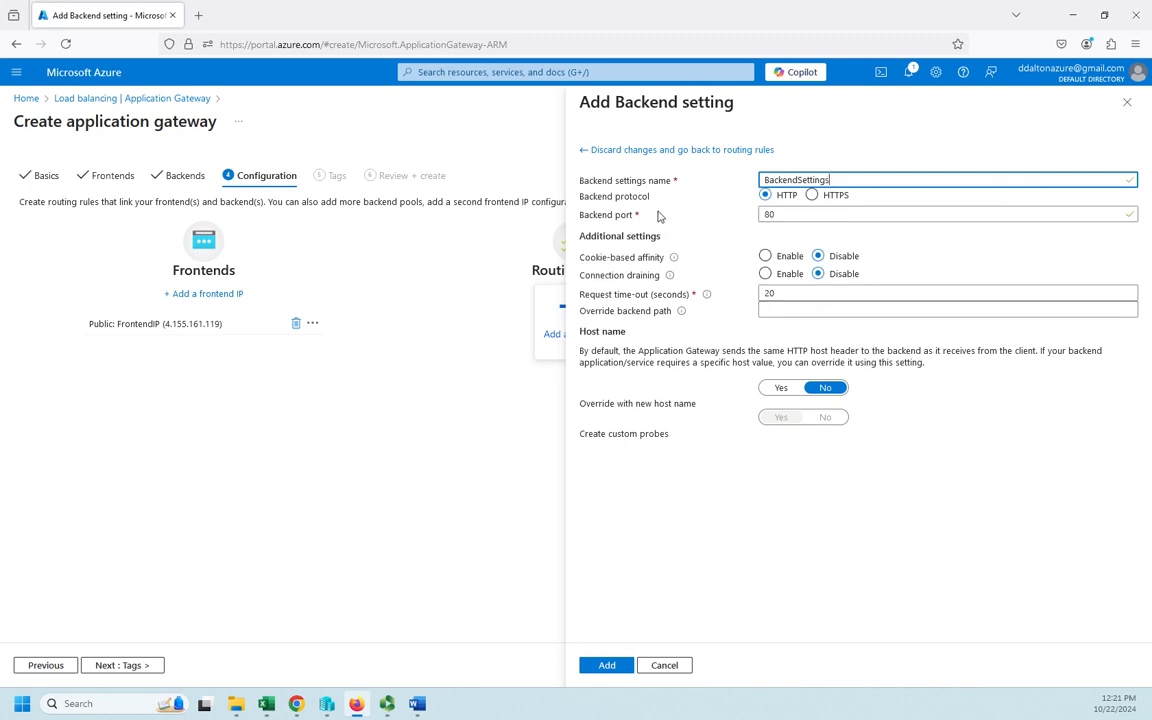
- Compare the backend setting's HTTPS port and certificate options with HTTP, leaving the backend protocol on HTTP
left_click(811, 195)
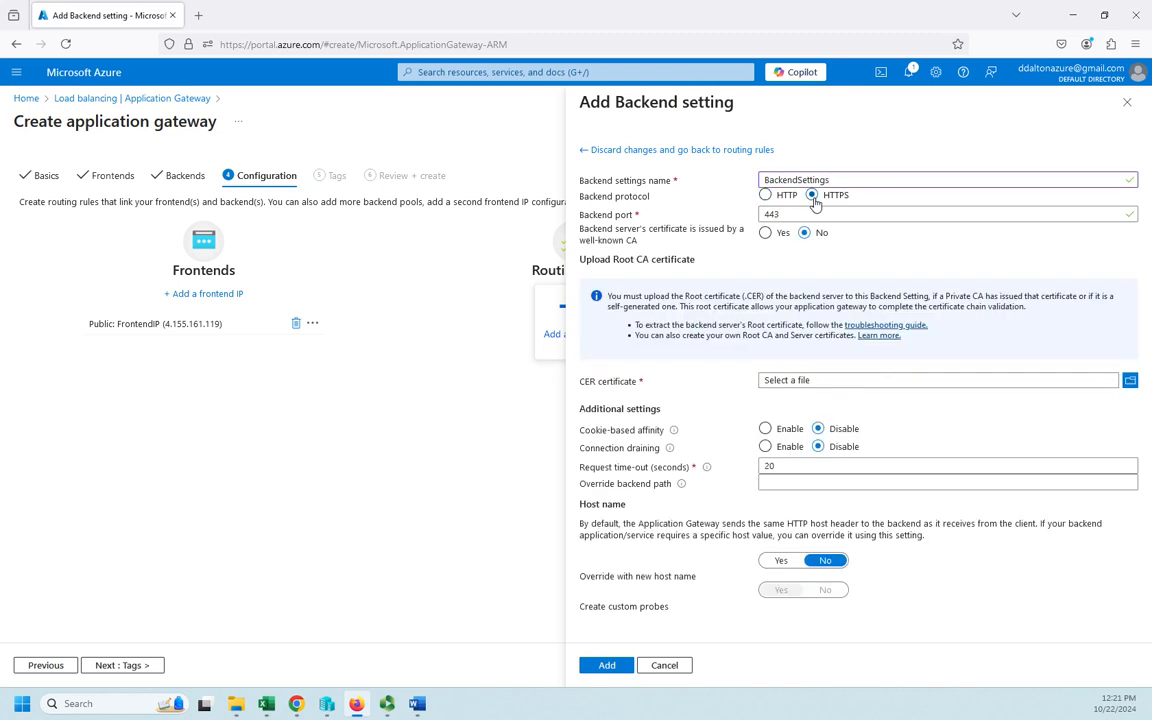
left_click(766, 195)
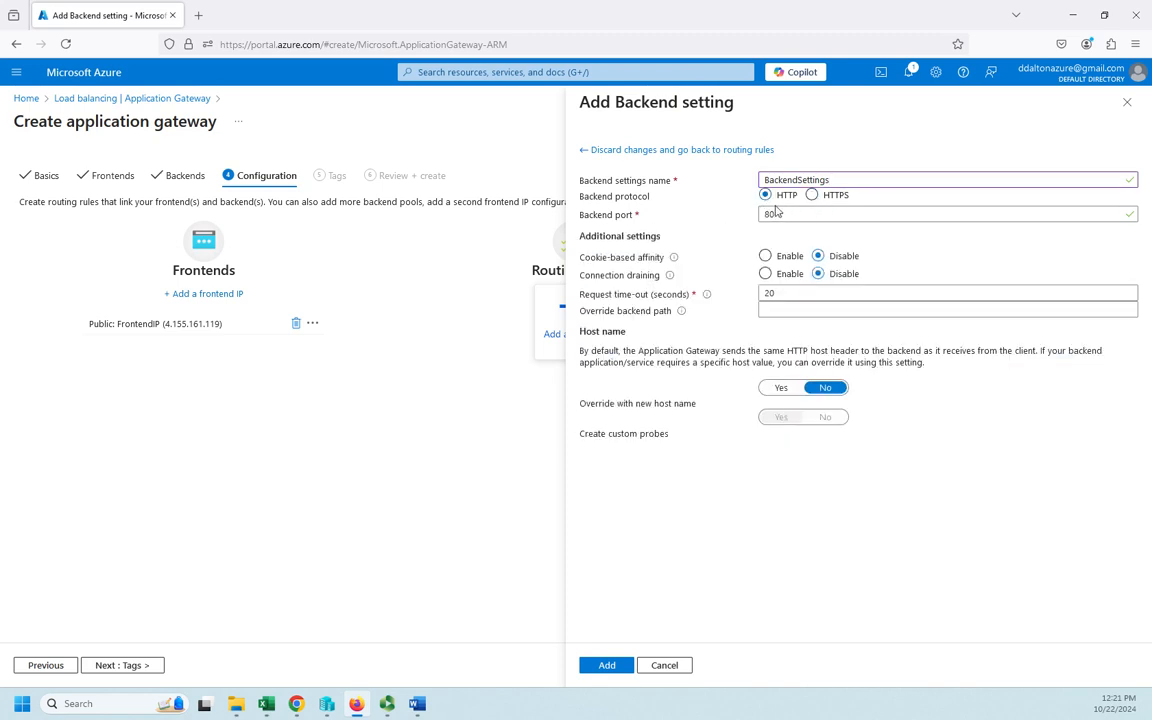
left_click(811, 196)
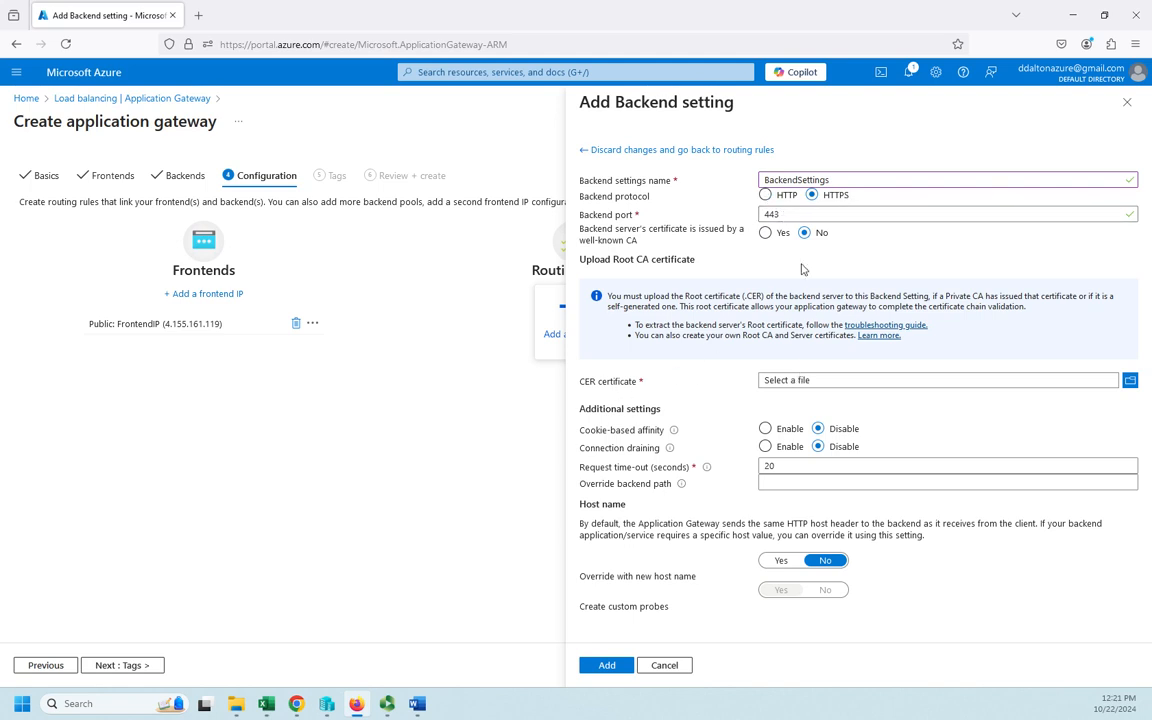
left_click(765, 195)
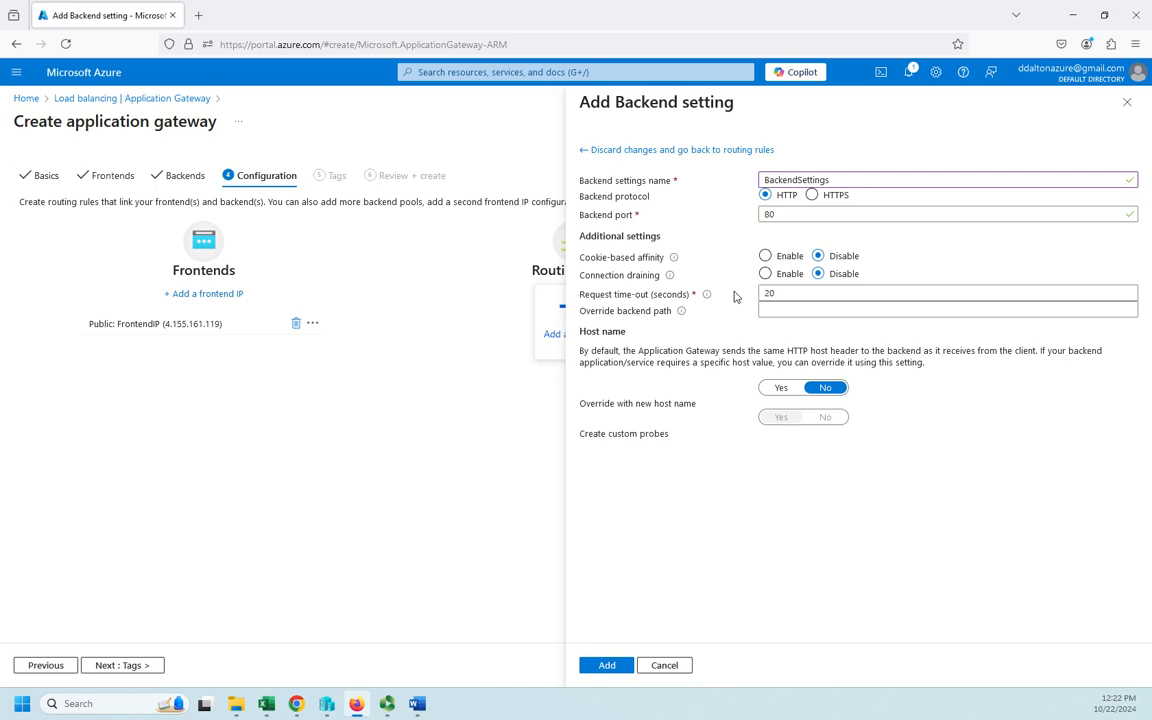
- Enable connection draining with a 600-second drain timeout, and add the backend setting and its routing rule to the gateway
left_click(630, 296)
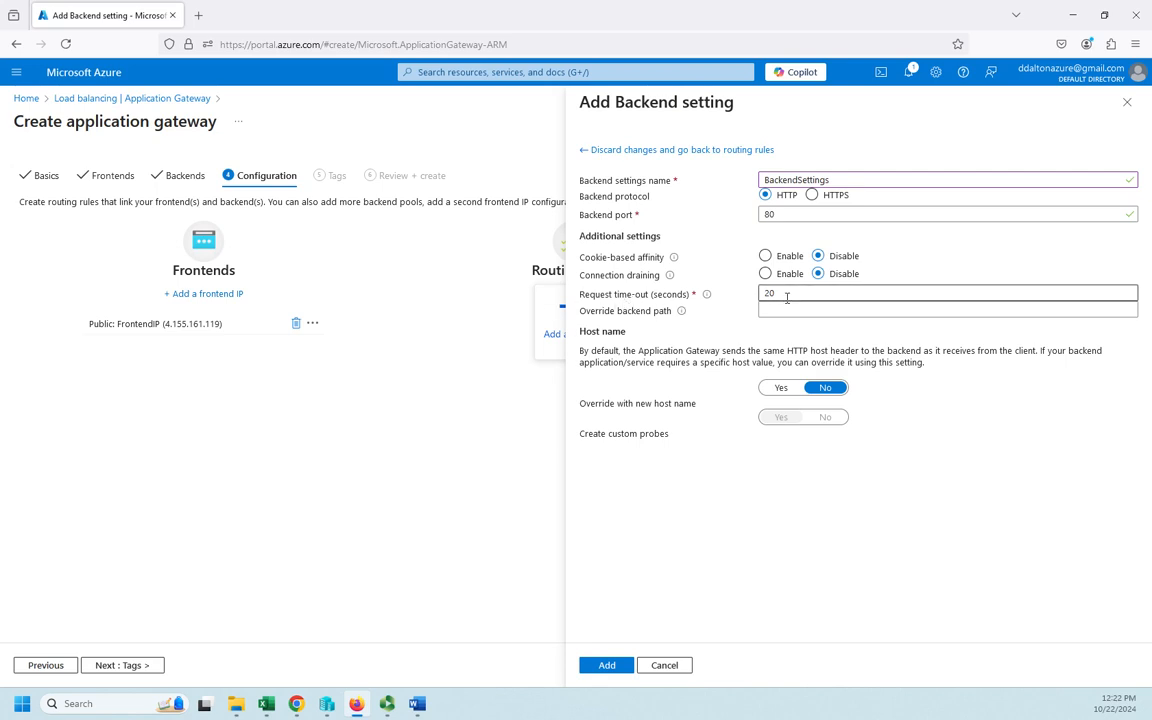
left_click(765, 274)
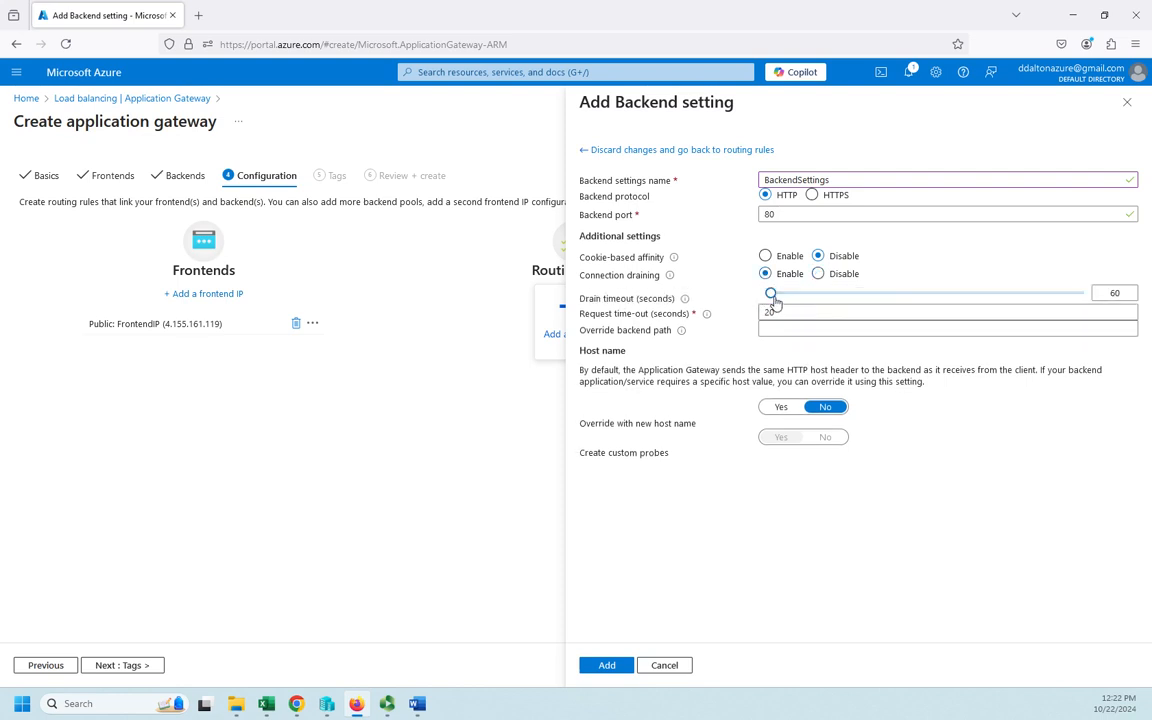
left_click_drag(774, 298, 818, 298)
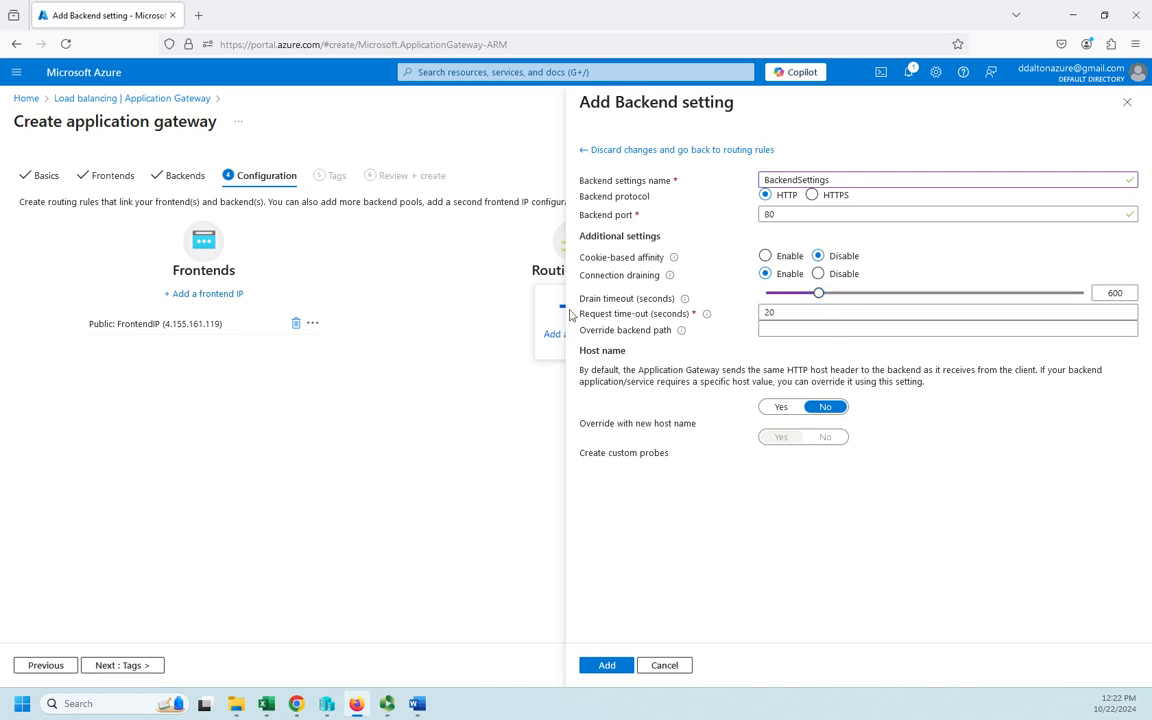
left_click(920, 329)
left_click(606, 665)
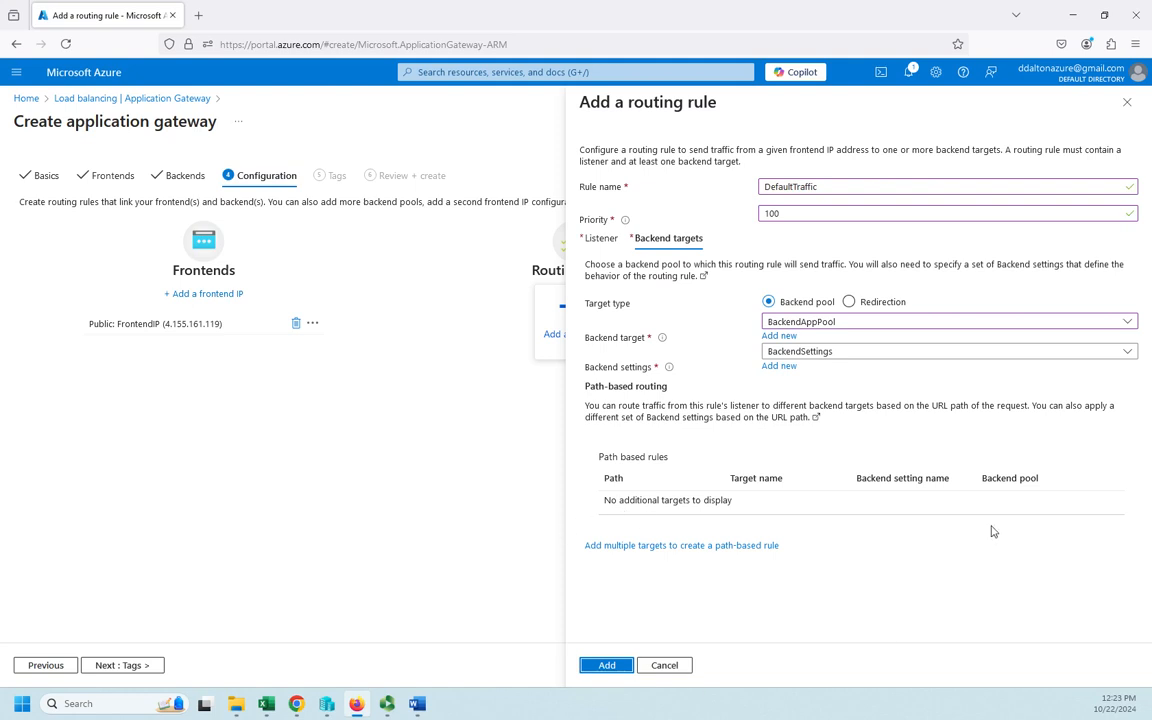
left_click(605, 668)
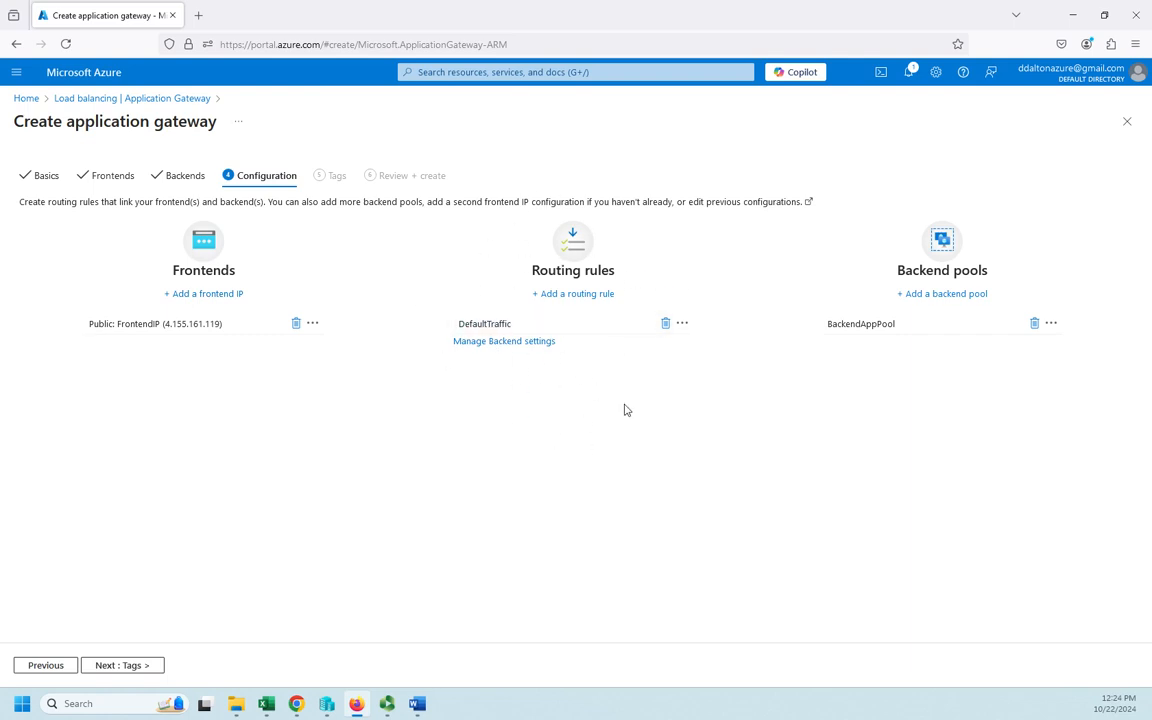
- Create the application gateway without any tags and open the deployed resource
left_click(125, 665)
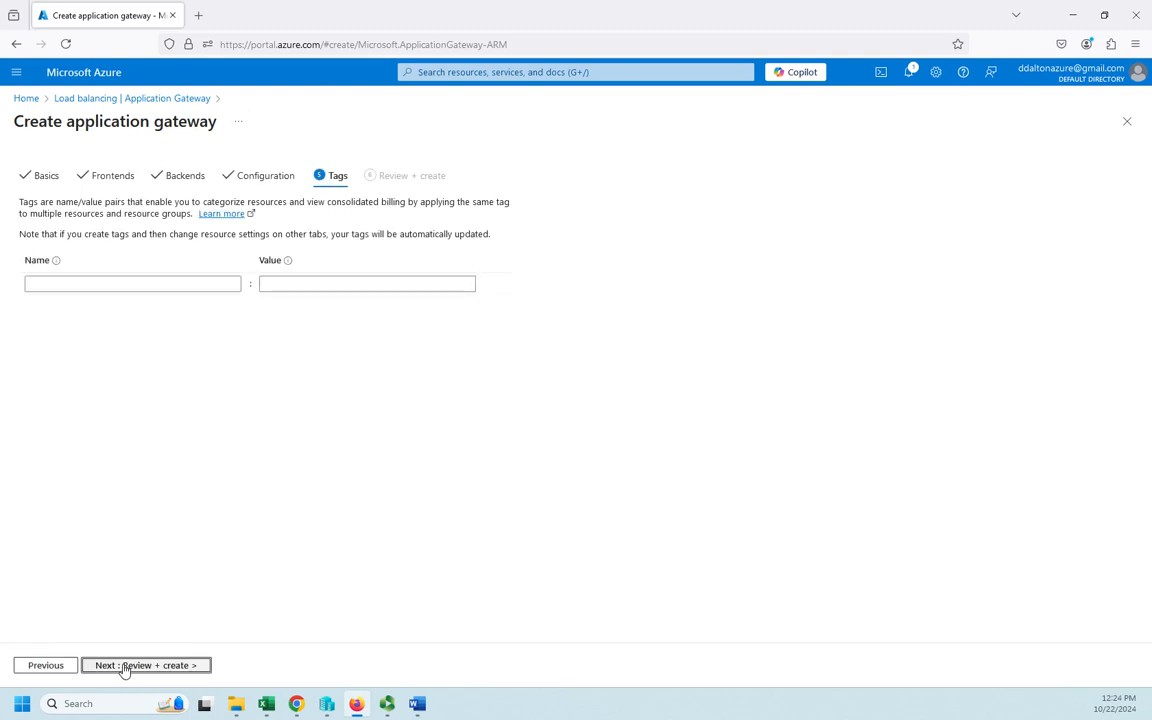
left_click(130, 666)
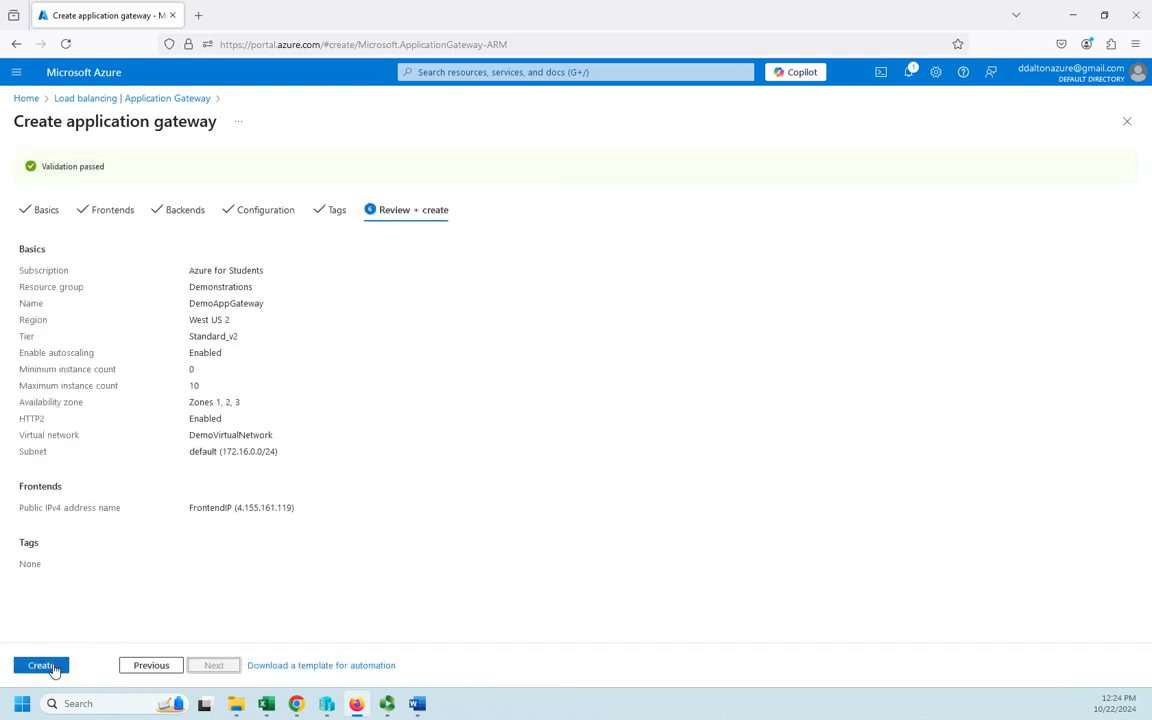
left_click(41, 665)
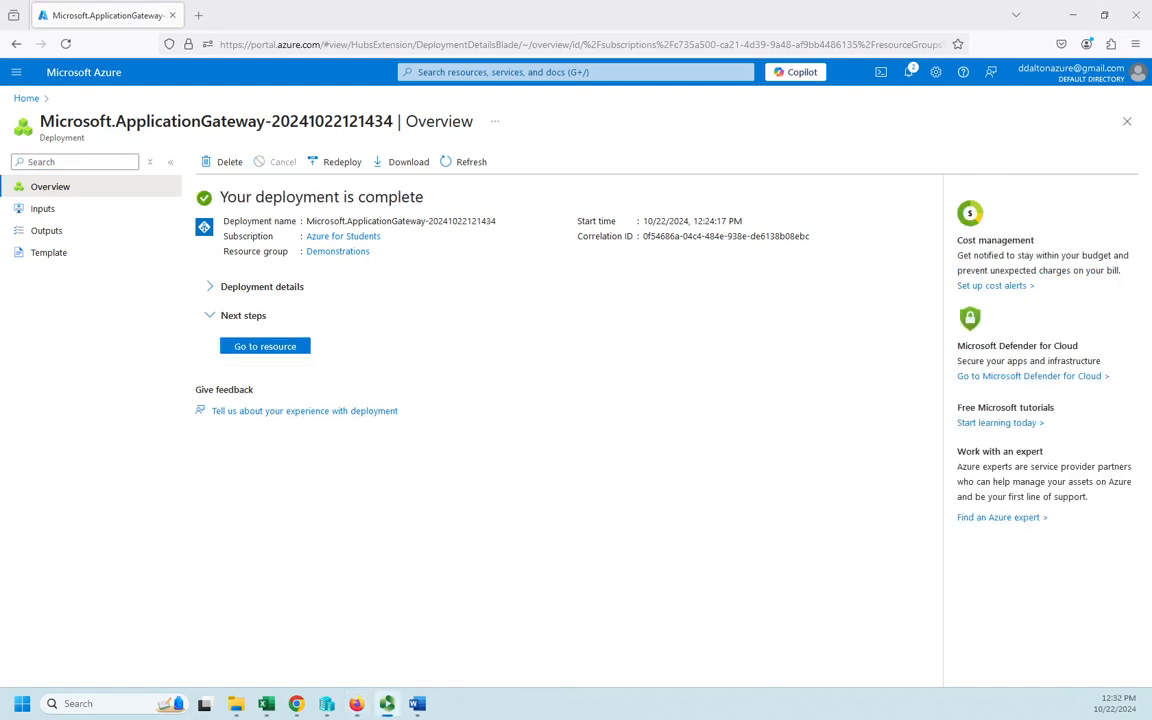
left_click(278, 346)
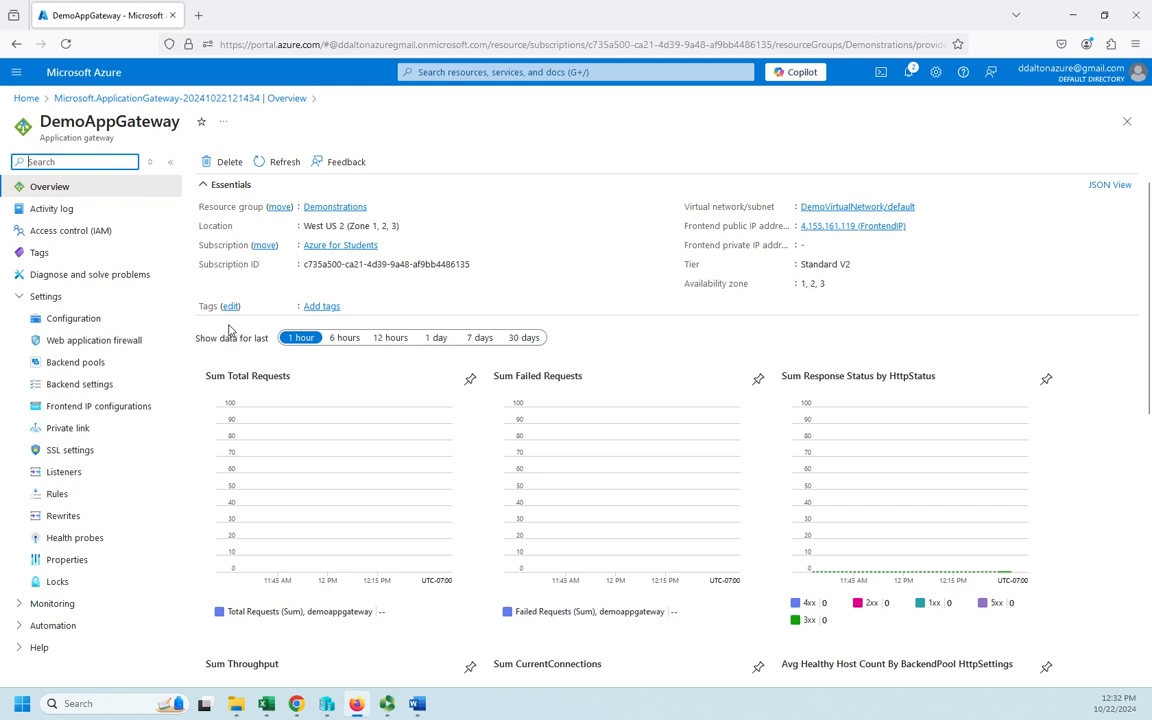
- Search for "load" from the portal home, find DemoAppGateway among the application gateways, and show its overview at full width
left_click(26, 99)
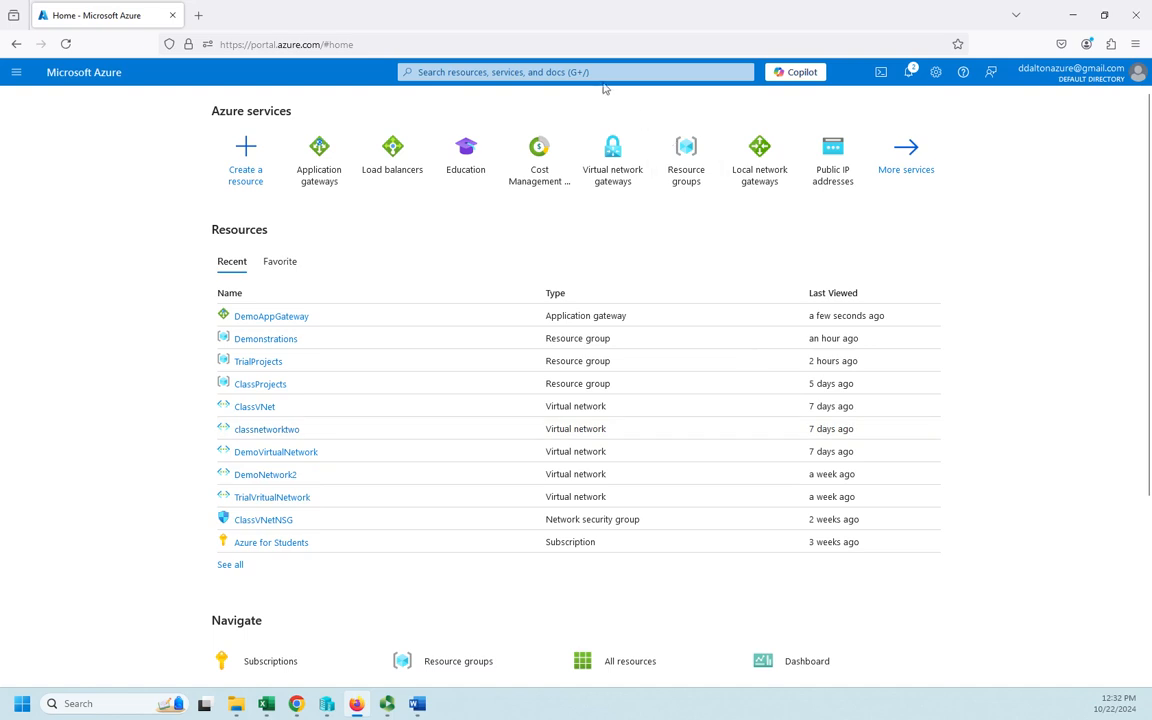
left_click(560, 71)
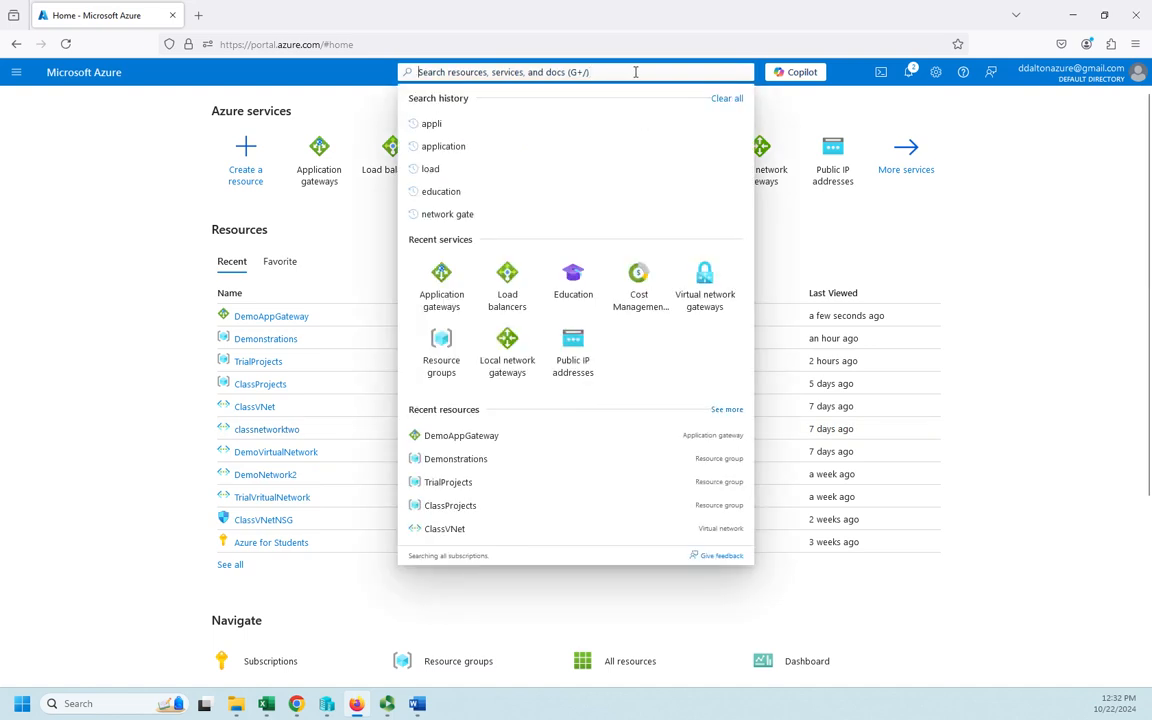
type("load")
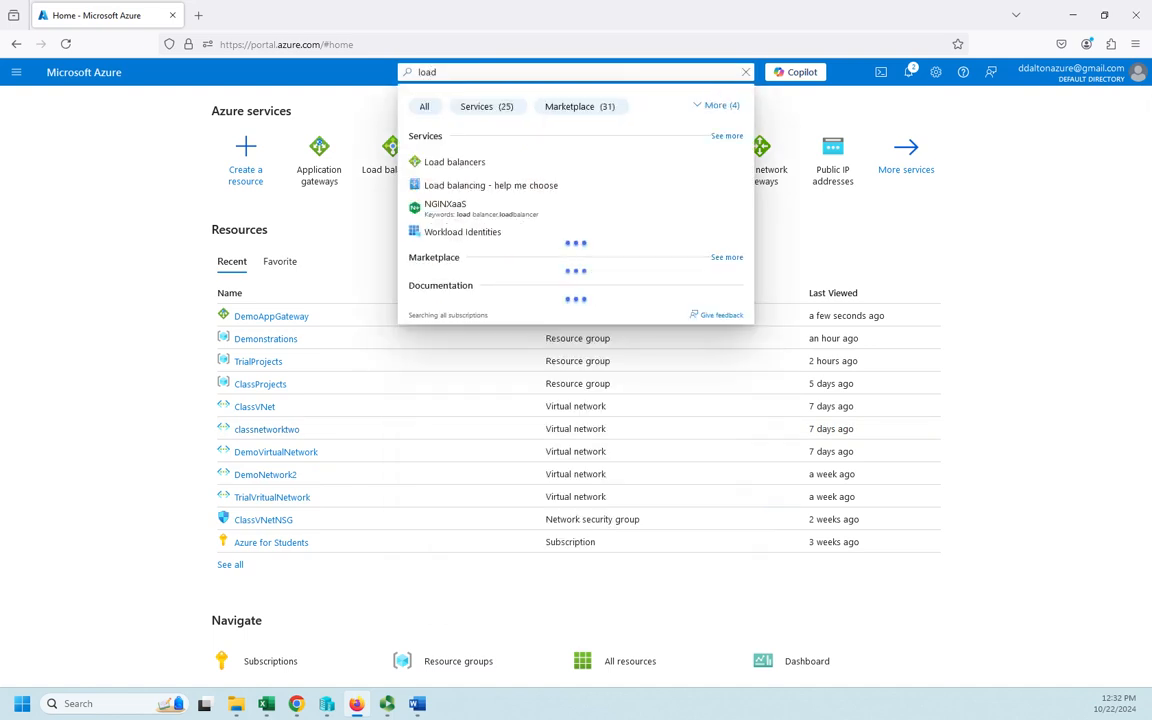
left_click(460, 166)
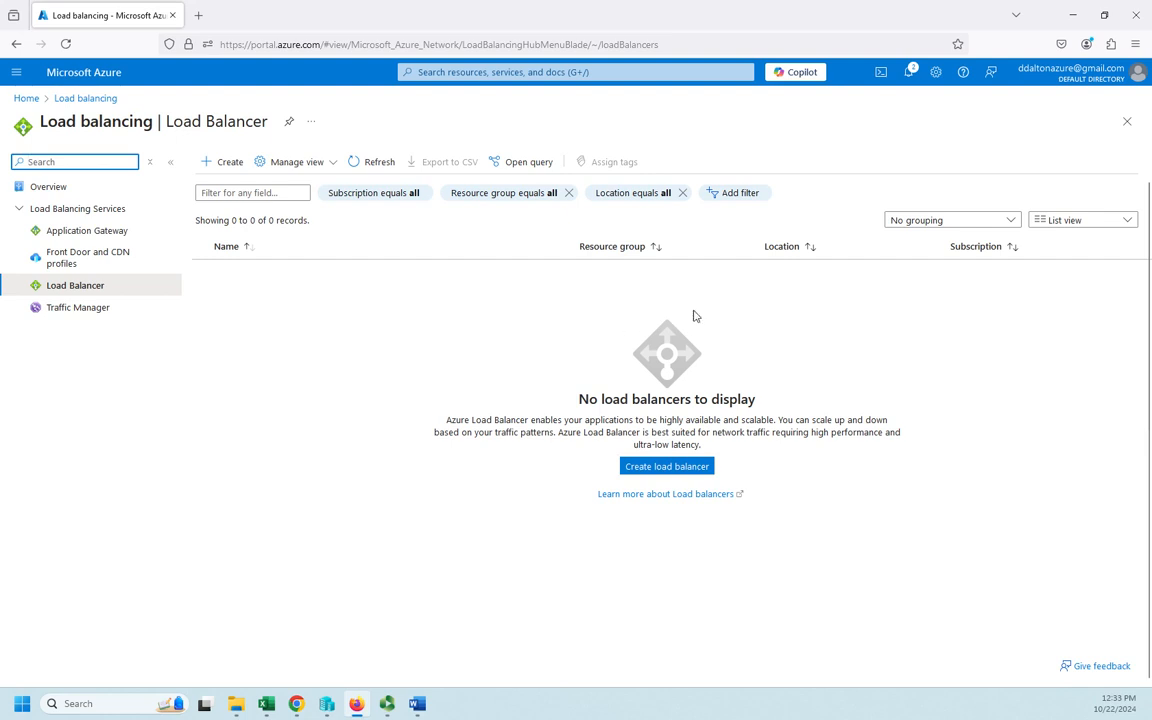
left_click(80, 226)
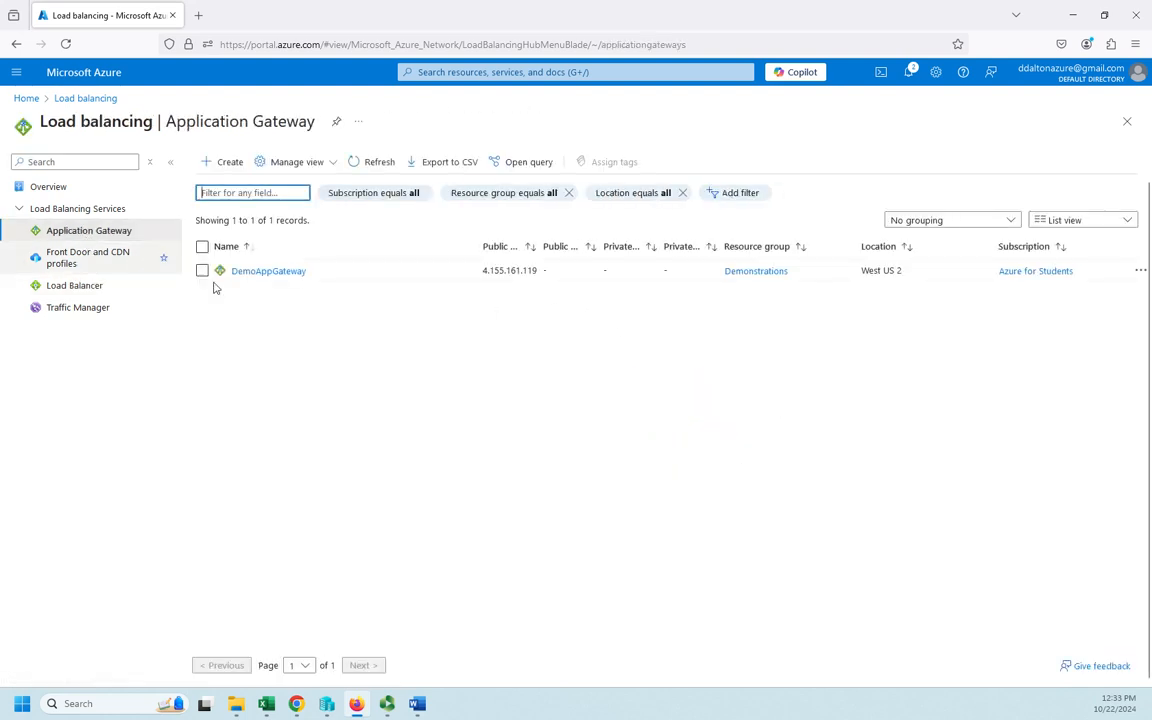
left_click(283, 272)
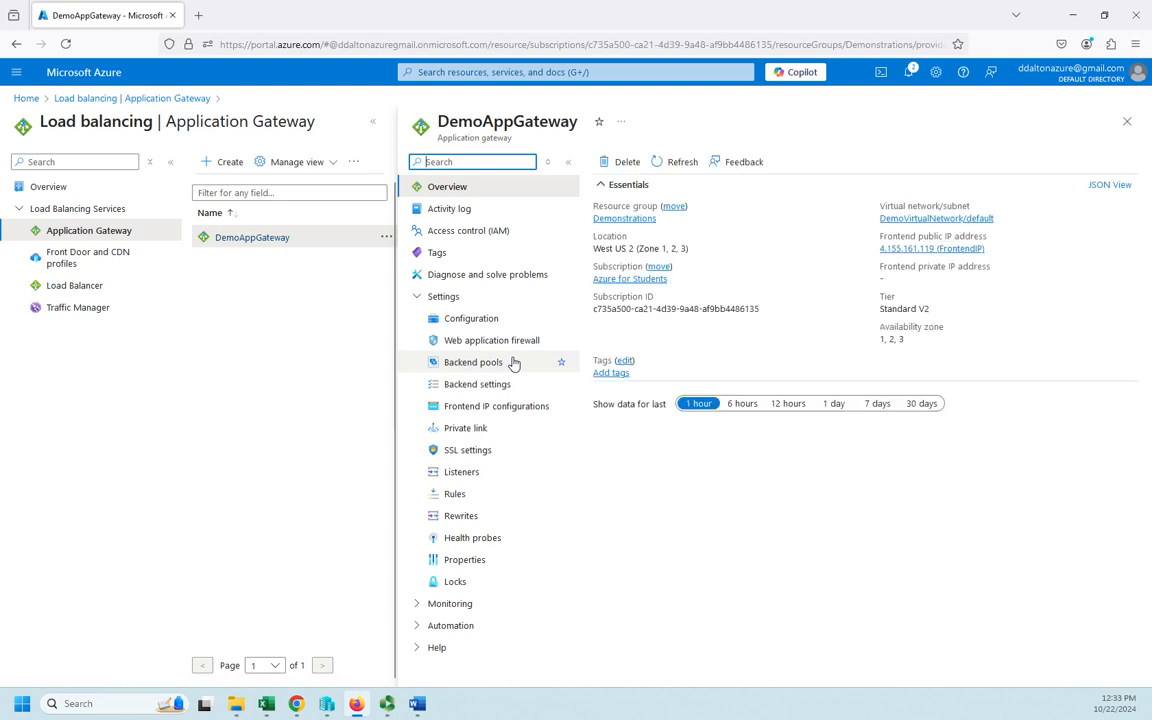
left_click(374, 123)
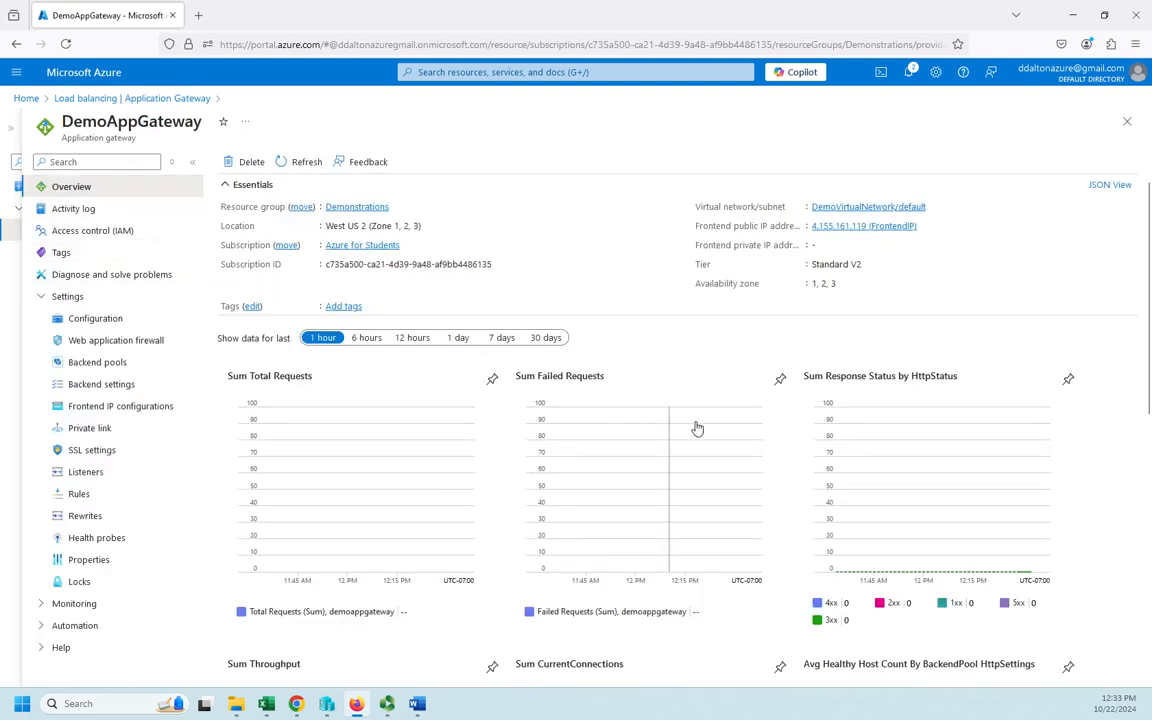
- Review DemoAppGateway's configuration, web application firewall and backend pools, including the targets of BackendAppPool
left_click(88, 325)
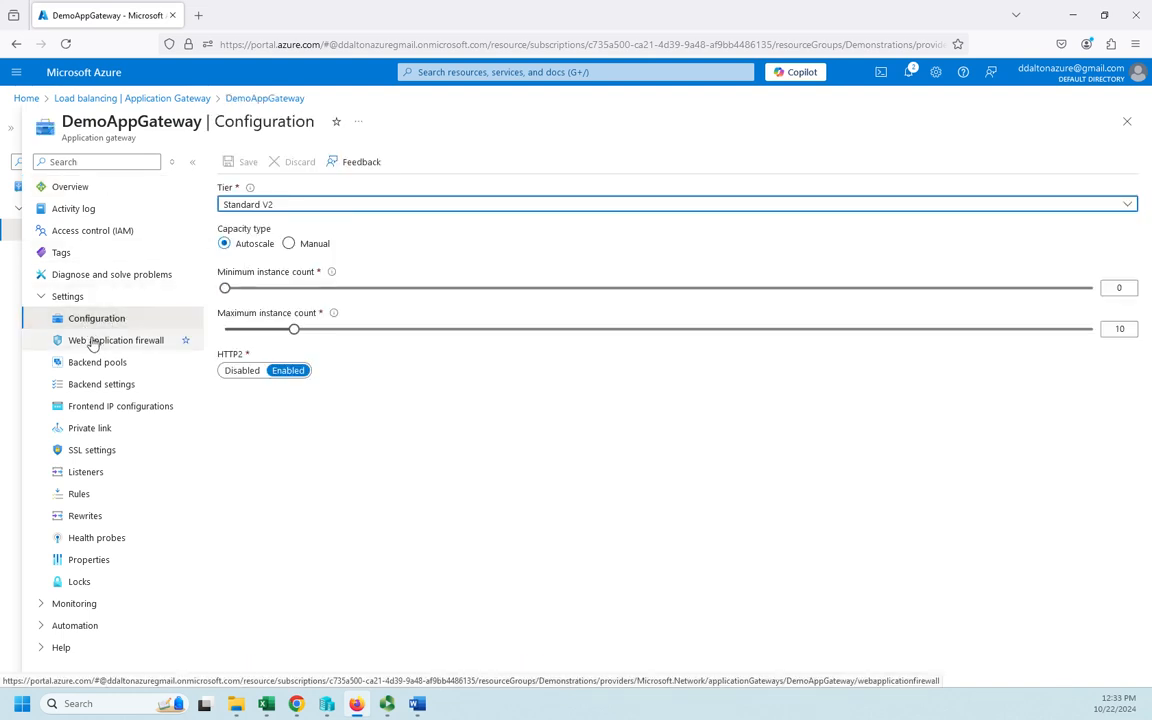
left_click(93, 345)
left_click(93, 366)
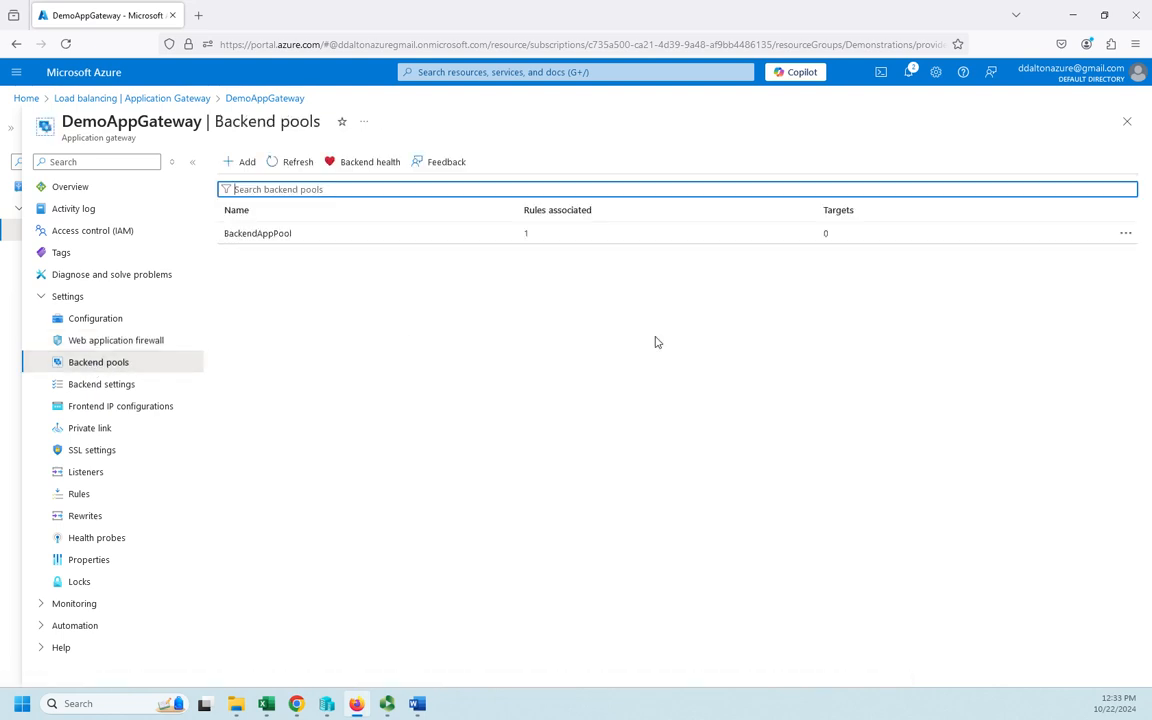
left_click(284, 236)
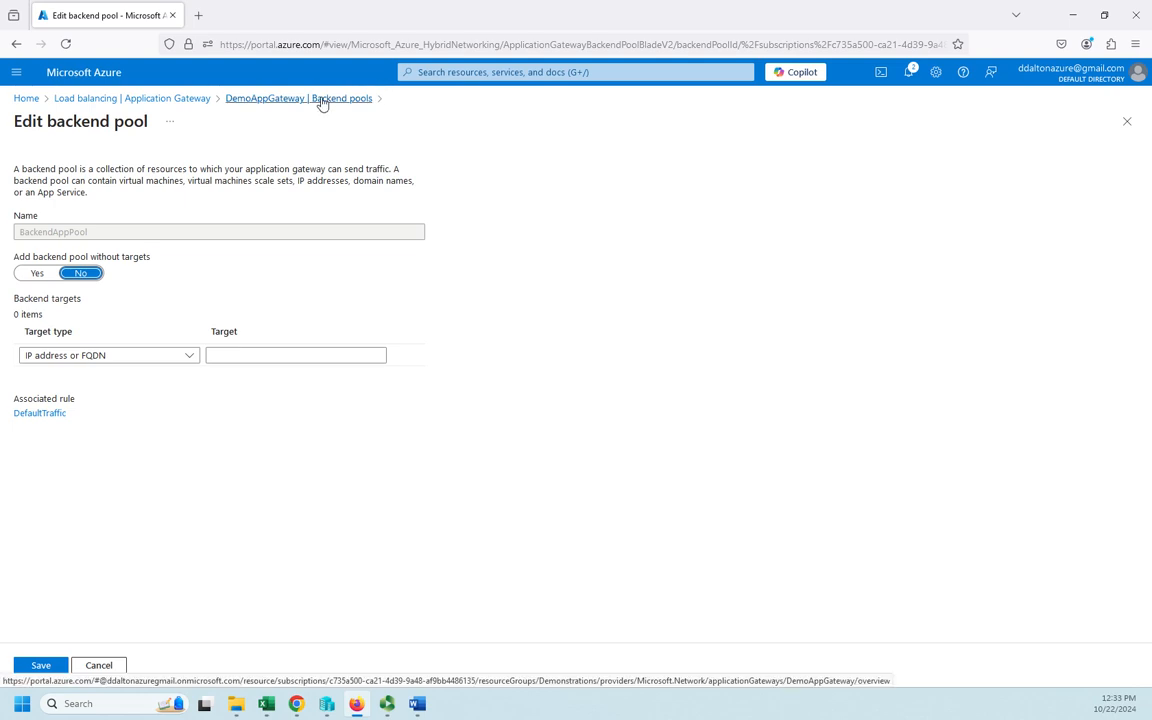
- Return to the application gateway list, reopen DemoAppGateway at full width, and view its routing rules
left_click(167, 100)
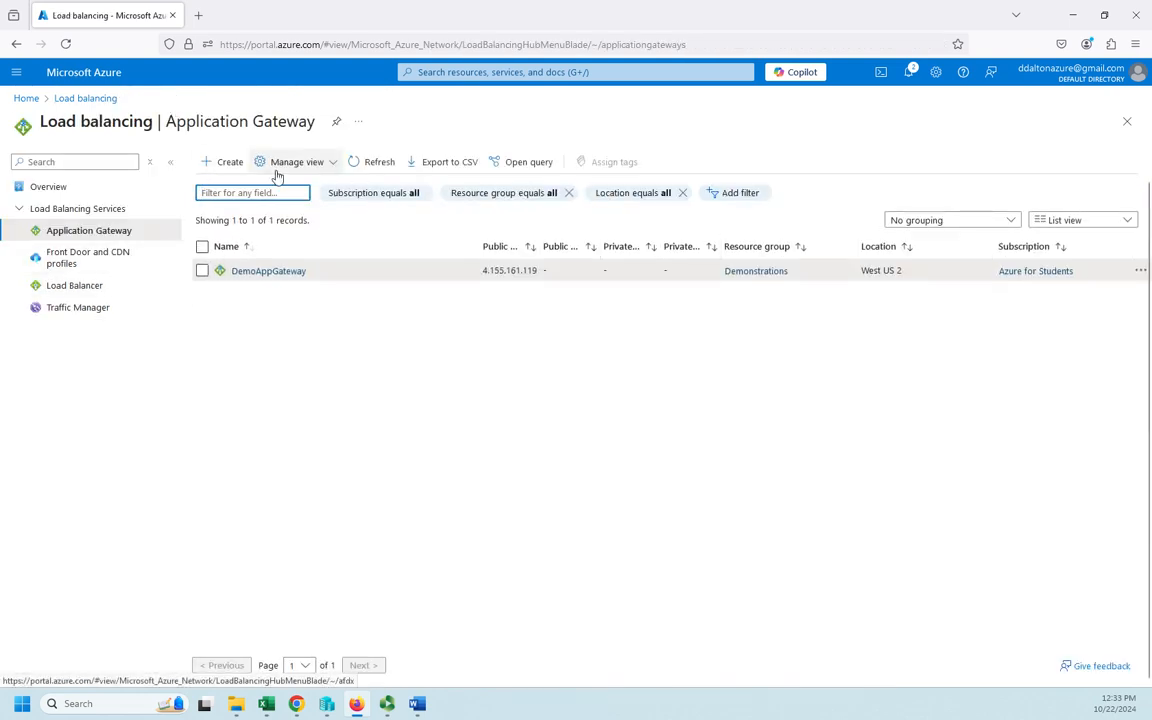
left_click(73, 103)
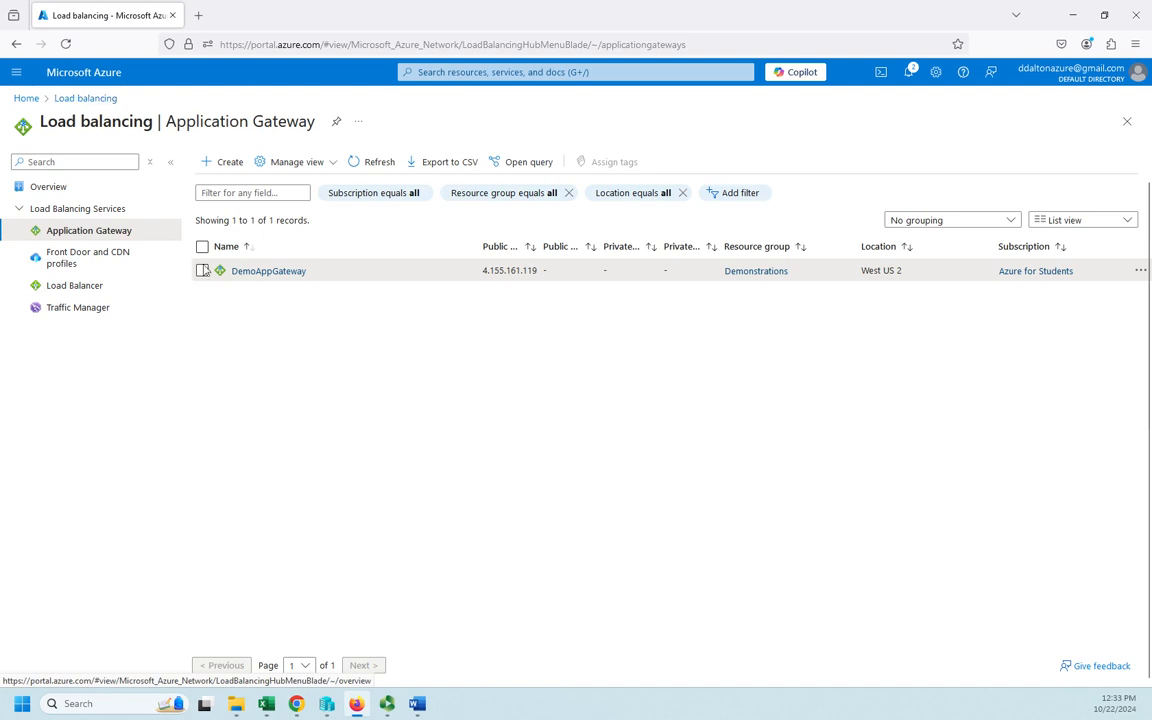
left_click(256, 271)
left_click(368, 126)
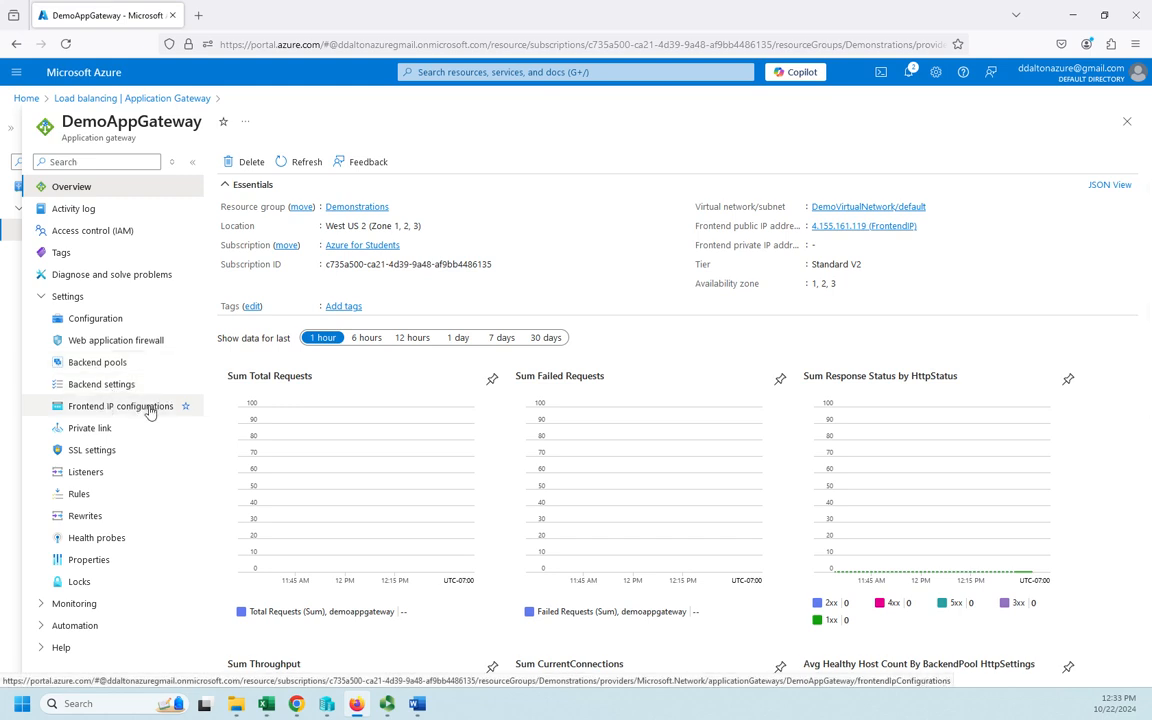
left_click(77, 497)
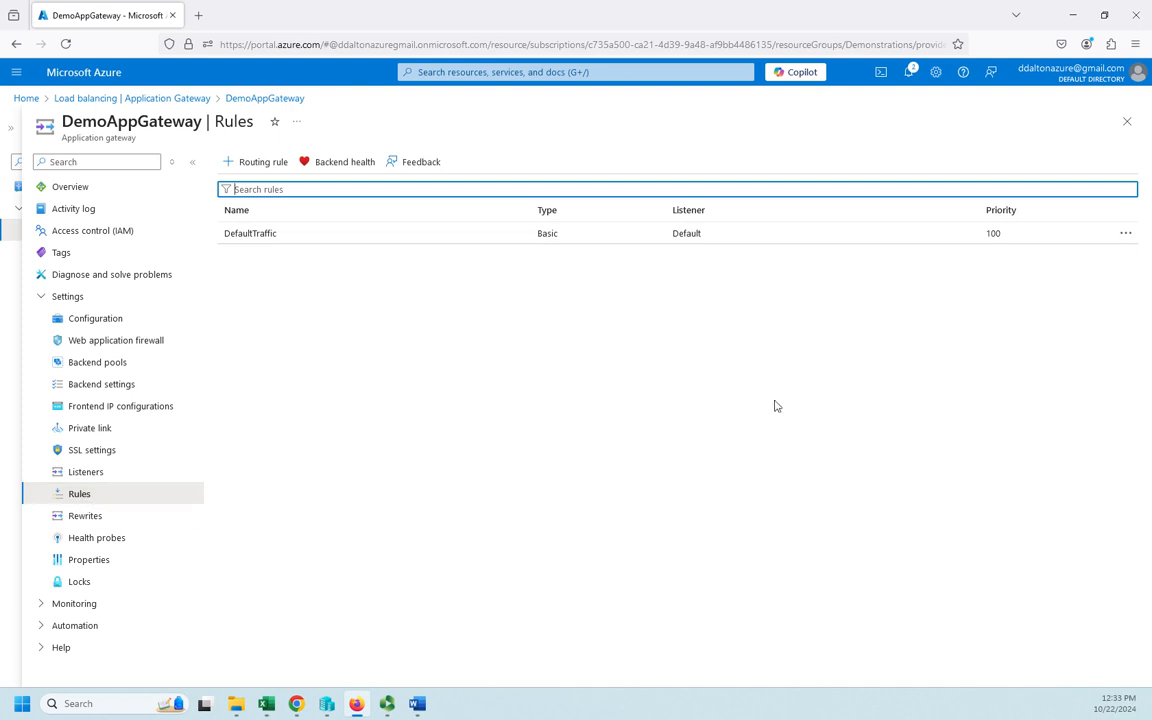